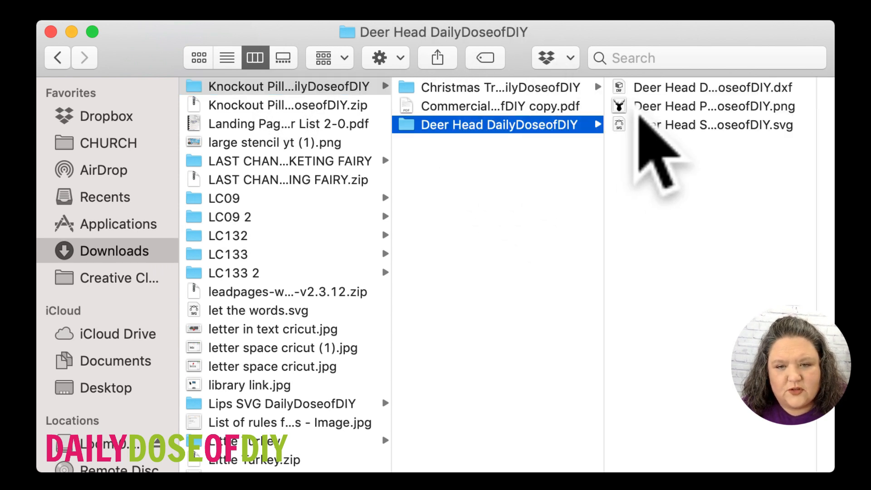
# Step: Select the Deer Head SVG file in the downloaded Deer Head DailyDoseofDIY folder
pyautogui.click(653, 124)
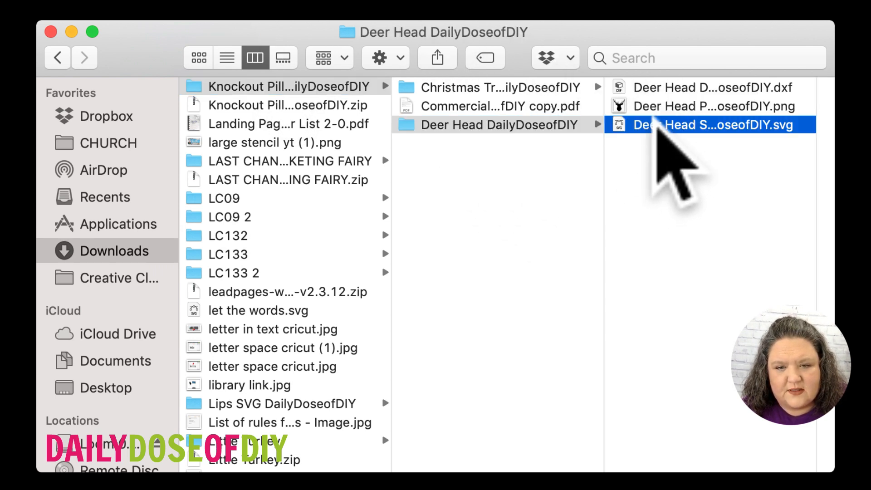
pyautogui.click(388, 126)
pyautogui.moveTo(388, 126); pyautogui.dragTo(805, 0)
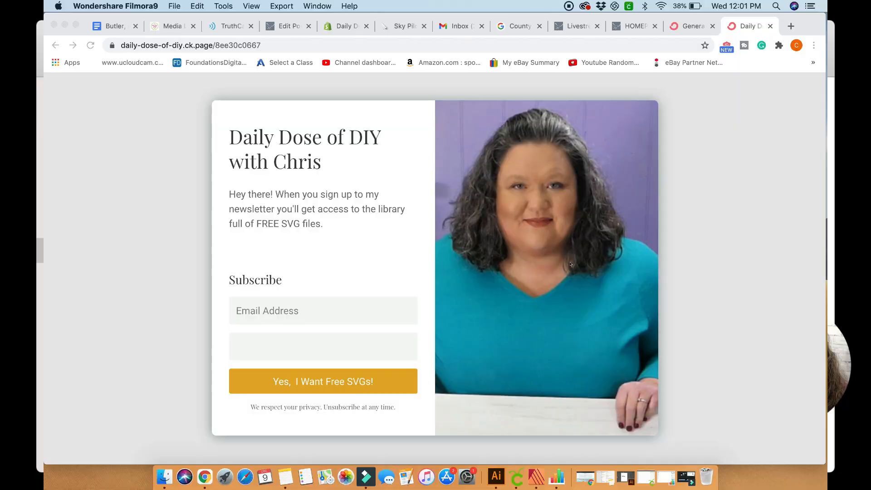
# Step: Switch to the browser and fill in the subscriber's email field on the free SVG newsletter sign-up form
pyautogui.scroll(-2, 580, 266)
pyautogui.scroll(2, 580, 266)
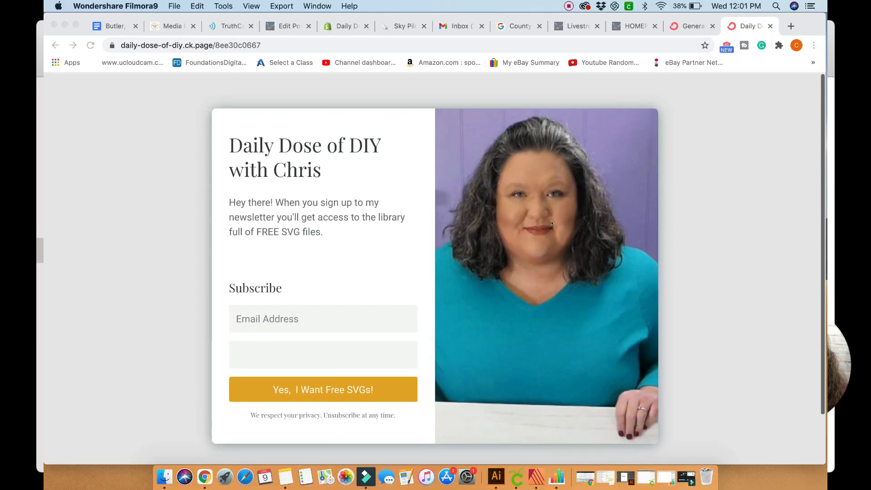
pyautogui.click(281, 313)
pyautogui.write('chir')
pyautogui.press('BackSpace')
pyautogui.click(243, 356)
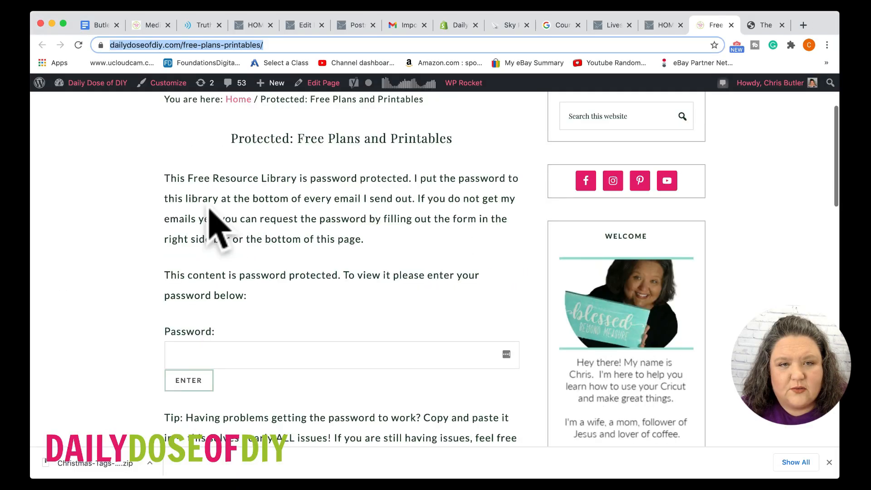
# Step: Enter the library password on the protected Free Plans and Printables page and submit it
pyautogui.scroll(3, 212, 225)
pyautogui.press('super+equal')
pyautogui.scroll(-3, 212, 225)
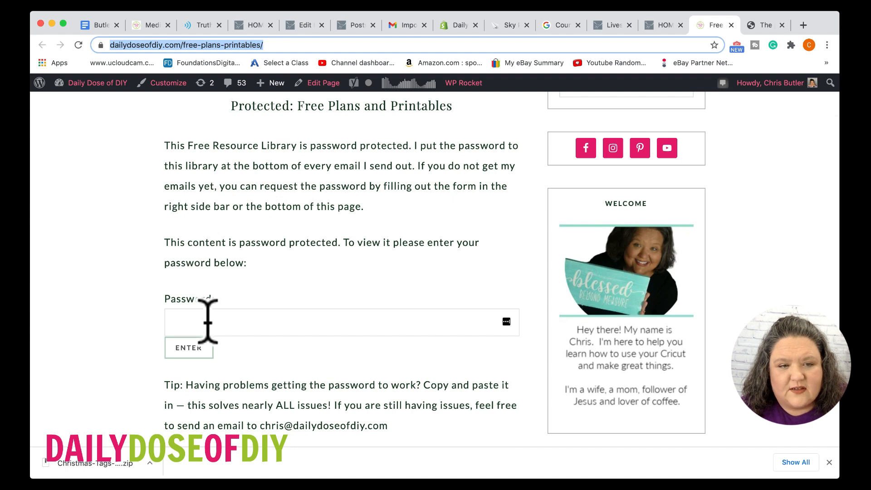
pyautogui.click(208, 321)
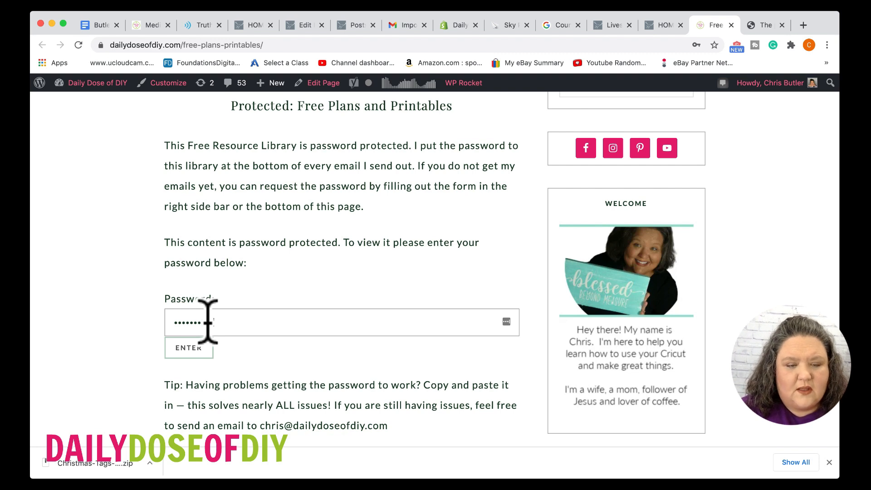
pyautogui.press('Return')
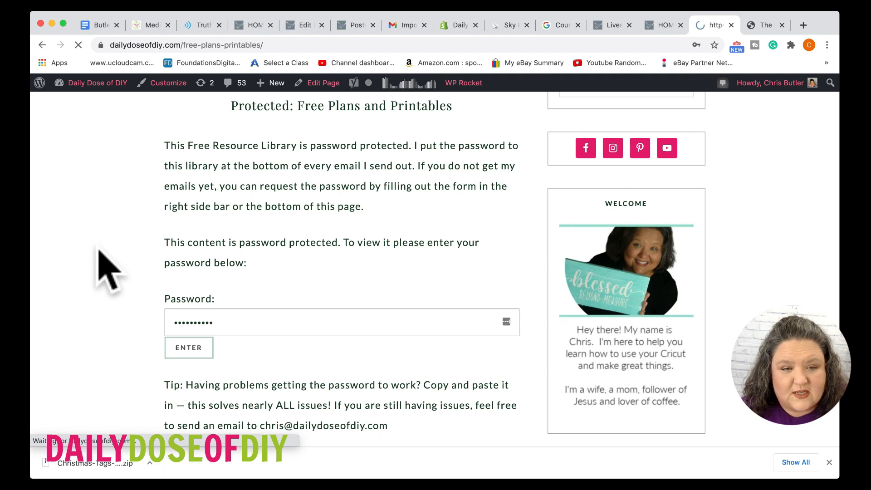
# Step: Find the Reindeer Head entry among the library's SVG files and download it
pyautogui.scroll(-4, 146, 387)
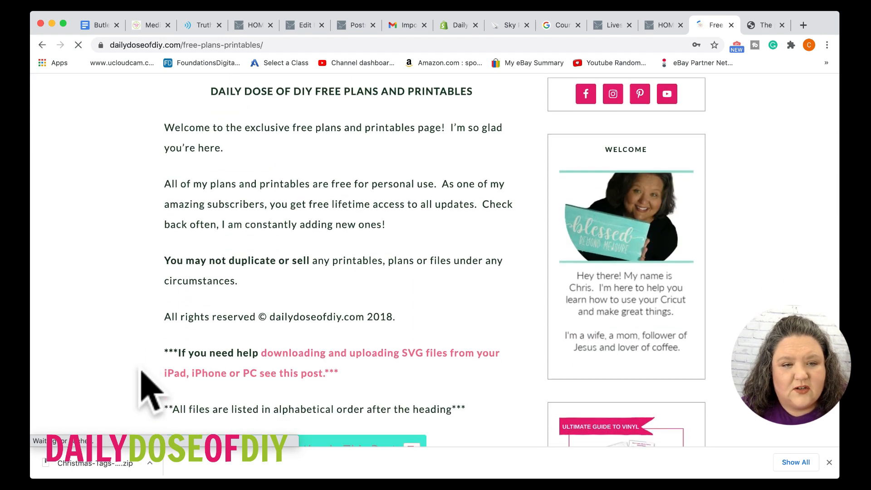
pyautogui.scroll(-20, 142, 371)
pyautogui.scroll(-5, 141, 371)
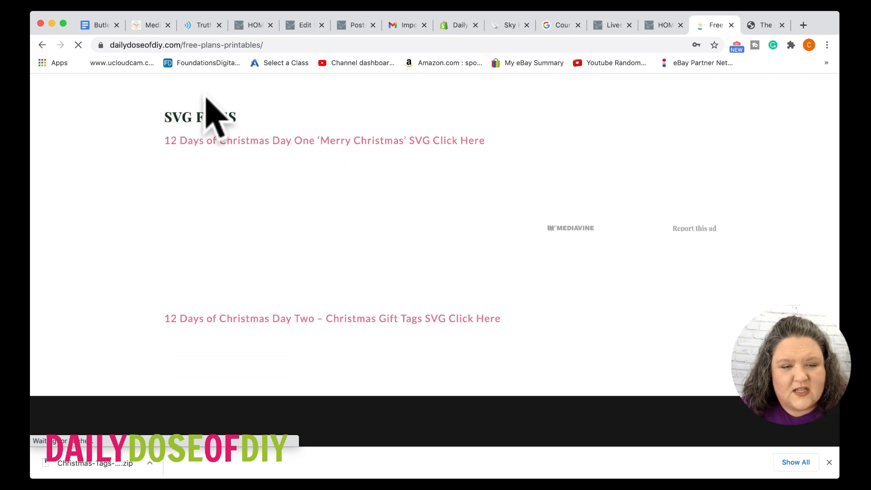
pyautogui.scroll(-3, 225, 249)
pyautogui.scroll(-9, 355, 302)
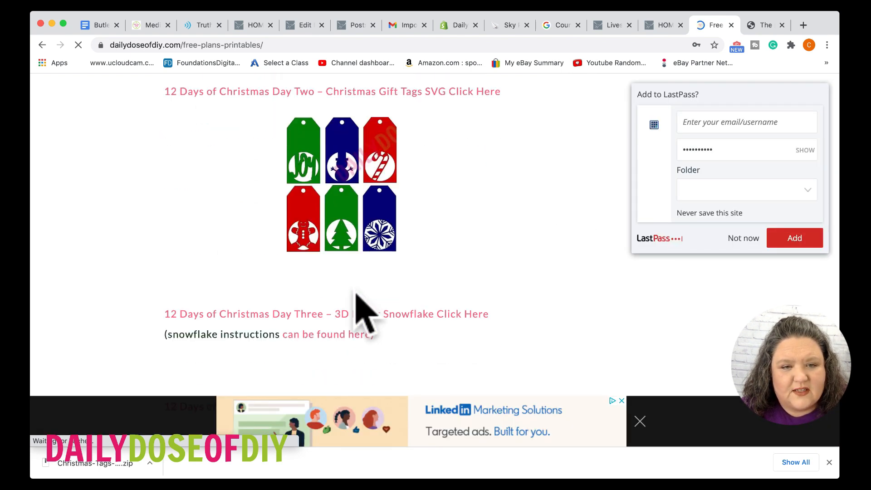
pyautogui.scroll(-14, 318, 276)
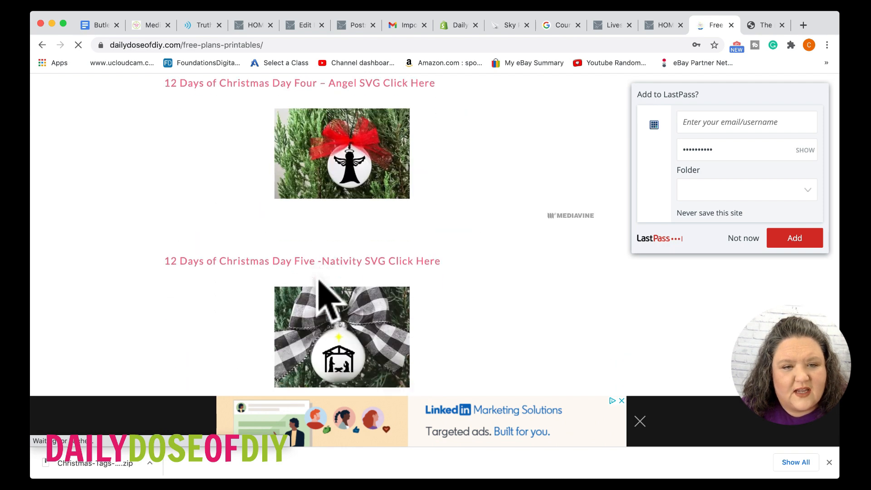
pyautogui.scroll(-10, 325, 297)
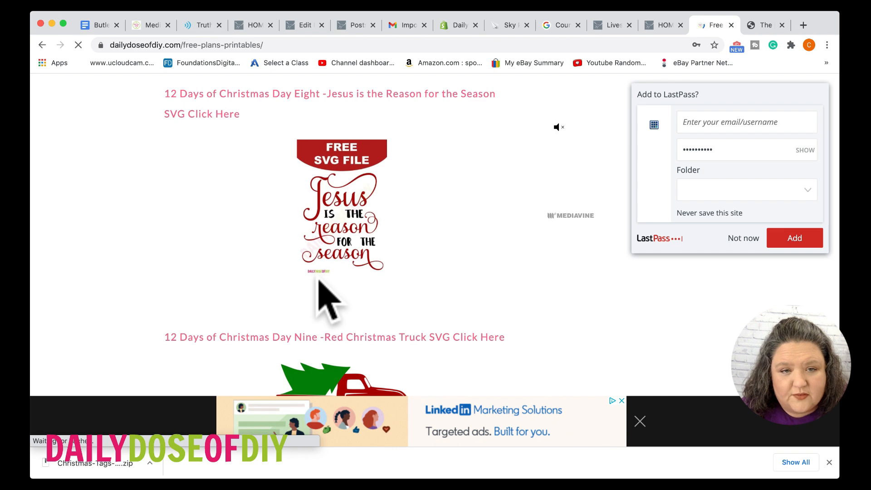
pyautogui.scroll(-2, 321, 288)
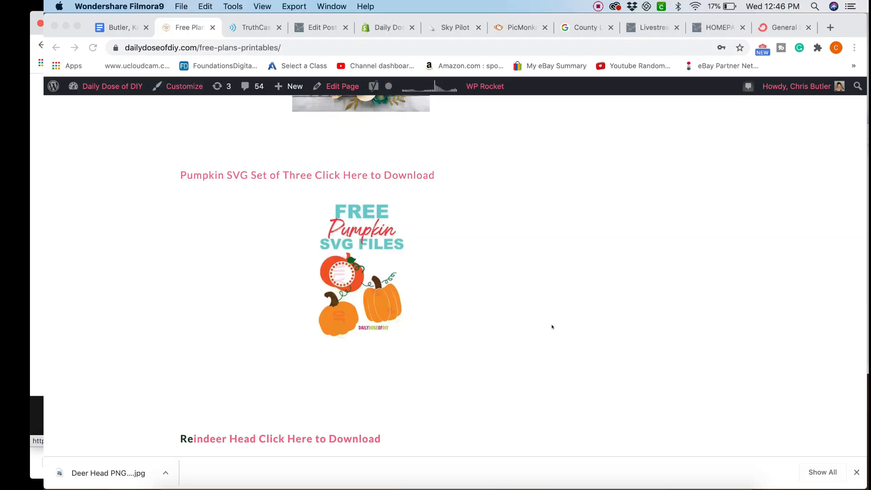
pyautogui.scroll(-6, 552, 327)
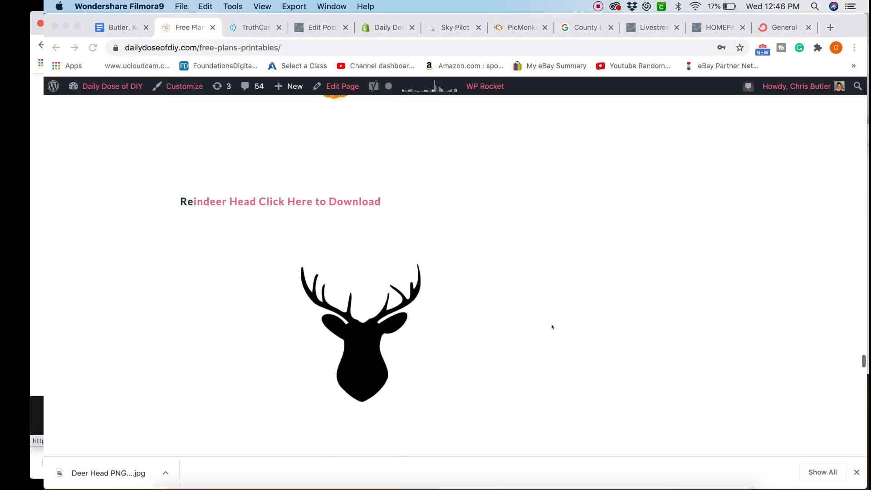
pyautogui.scroll(-1, 552, 327)
pyautogui.click(290, 172)
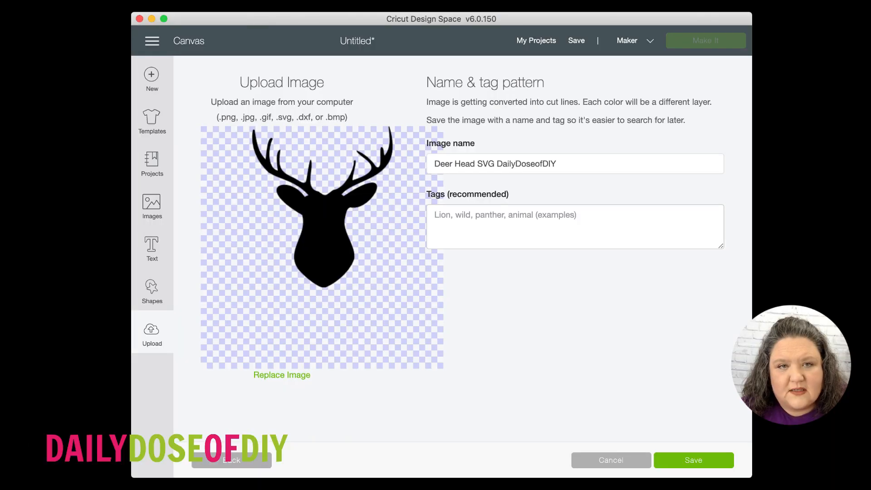
# Step: Switch to Cricut Design Space, save the uploaded Deer Head SVG and insert it onto the canvas
pyautogui.click(163, 19)
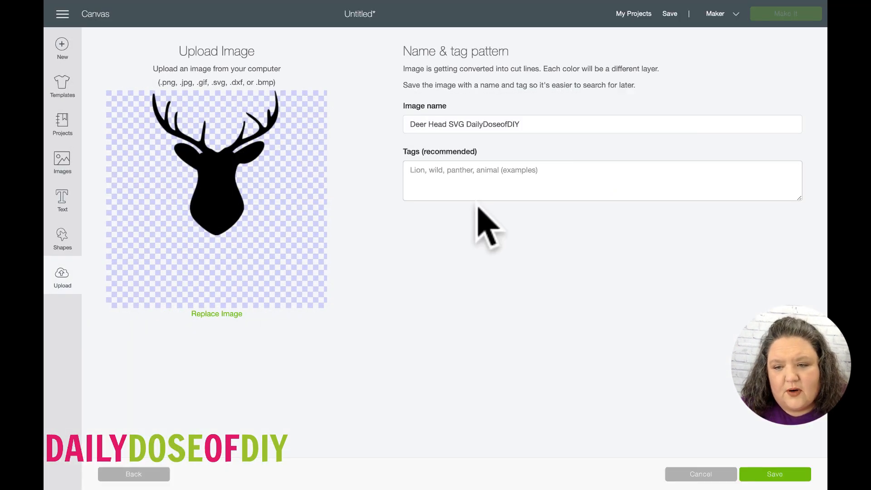
pyautogui.click(777, 474)
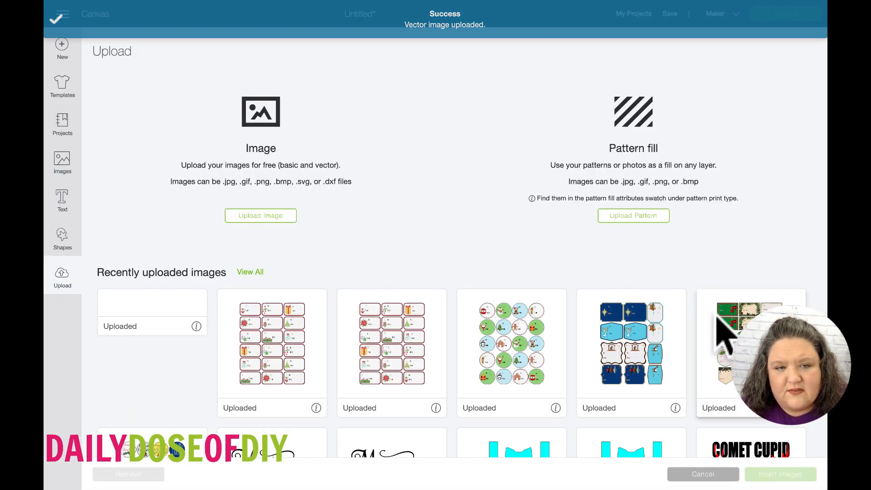
pyautogui.click(155, 300)
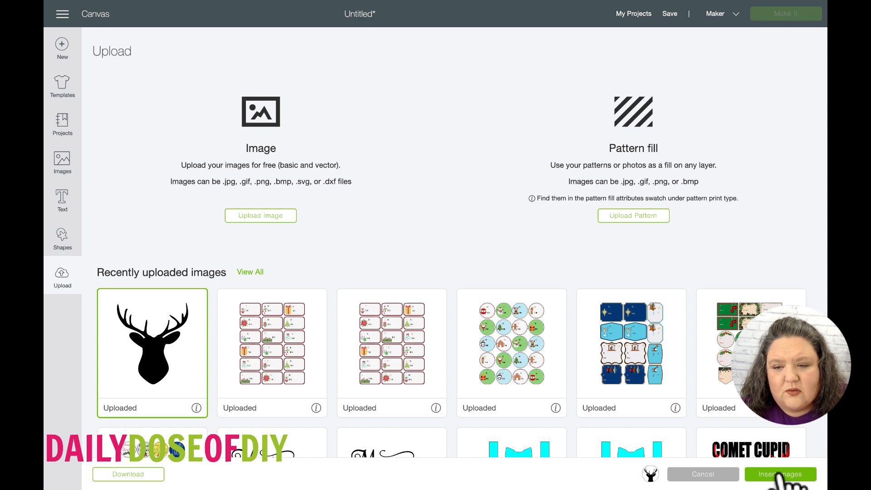
pyautogui.click(778, 474)
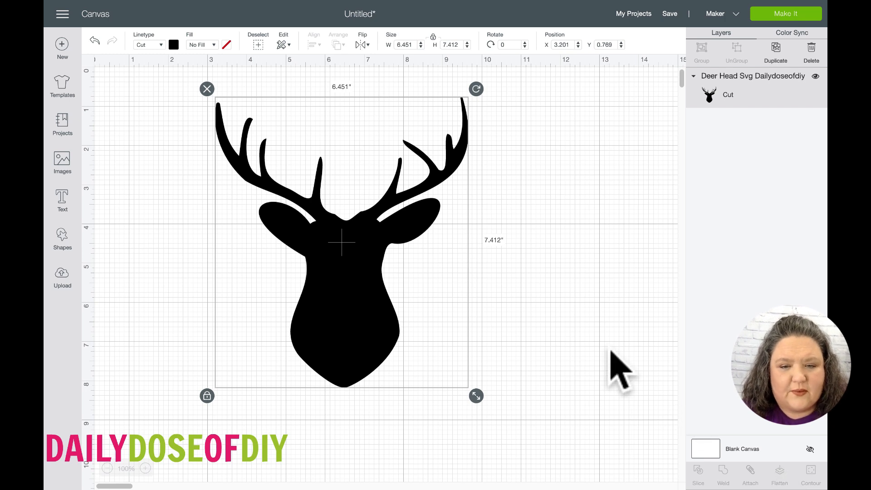
# Step: Shrink the deer head to about 5.38 in wide and recolor it red
pyautogui.moveTo(476, 395); pyautogui.dragTo(434, 348)
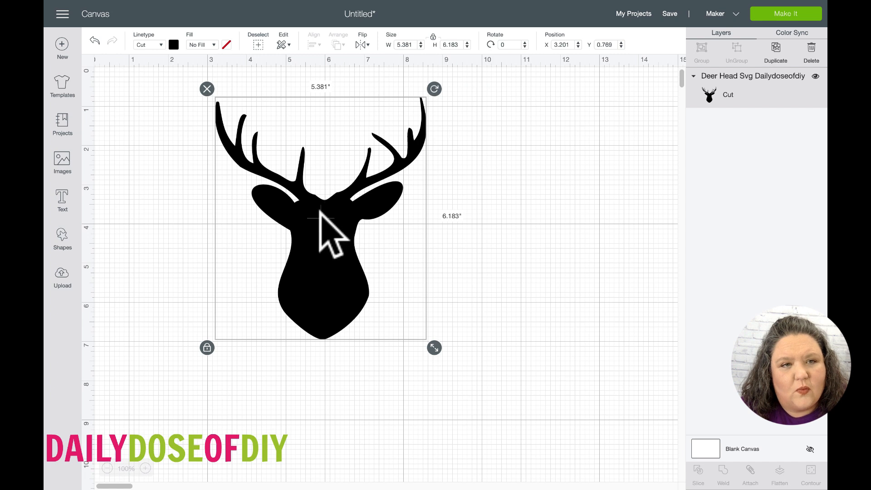
pyautogui.click(174, 45)
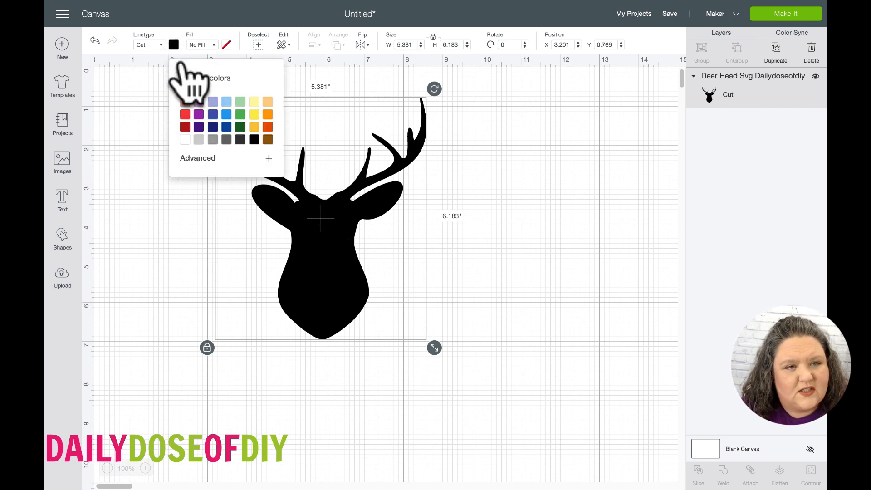
pyautogui.click(185, 123)
pyautogui.click(366, 270)
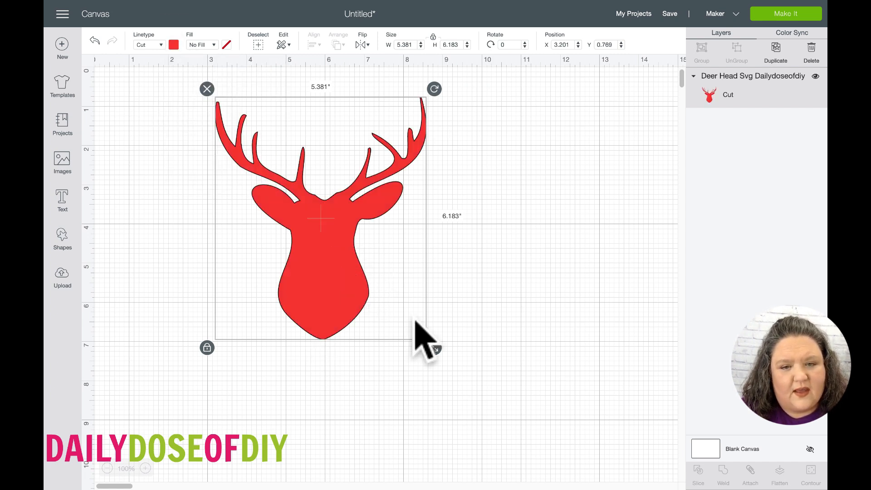
# Step: Shrink the deer head to about 4.08 by 4.68 in and move it aside on the canvas, about 12 in across and 8.5 in down
pyautogui.moveTo(436, 347); pyautogui.dragTo(383, 286)
pyautogui.moveTo(267, 208); pyautogui.dragTo(565, 433)
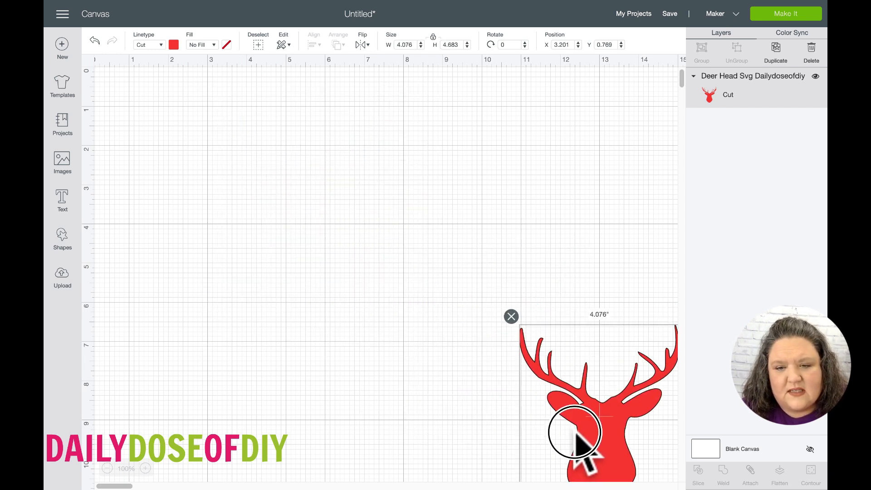
pyautogui.moveTo(528, 348); pyautogui.dragTo(577, 418)
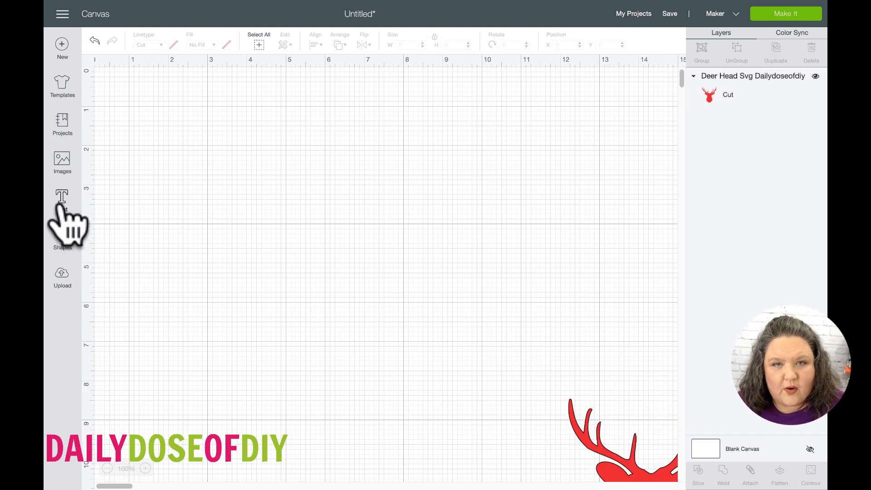
# Step: Add a text object reading COMET CUPID on the empty area of the canvas
pyautogui.click(63, 199)
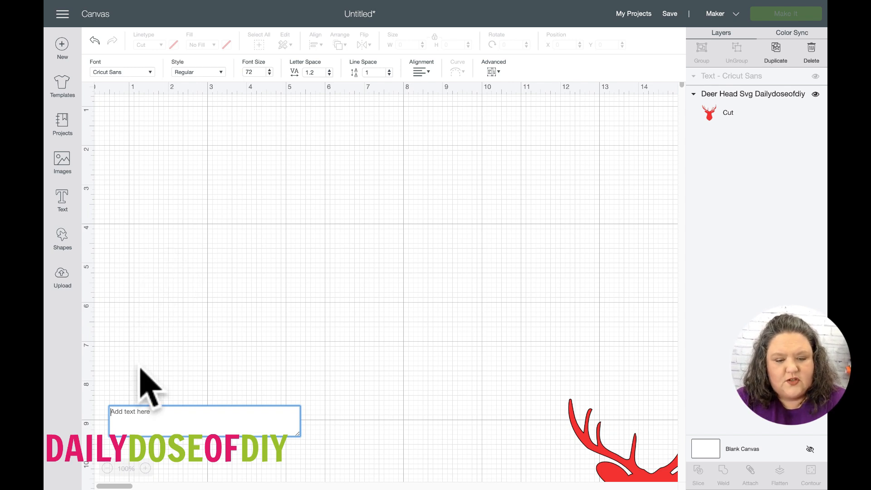
pyautogui.write('CU')
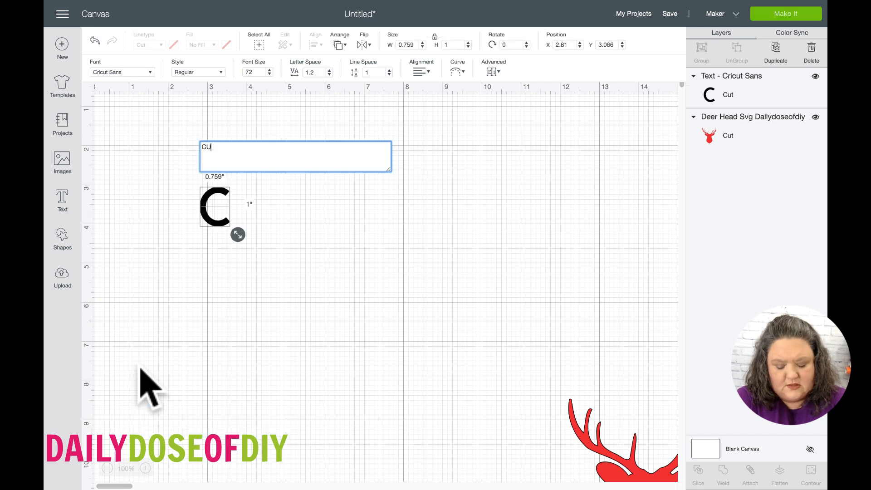
pyautogui.write('OMET')
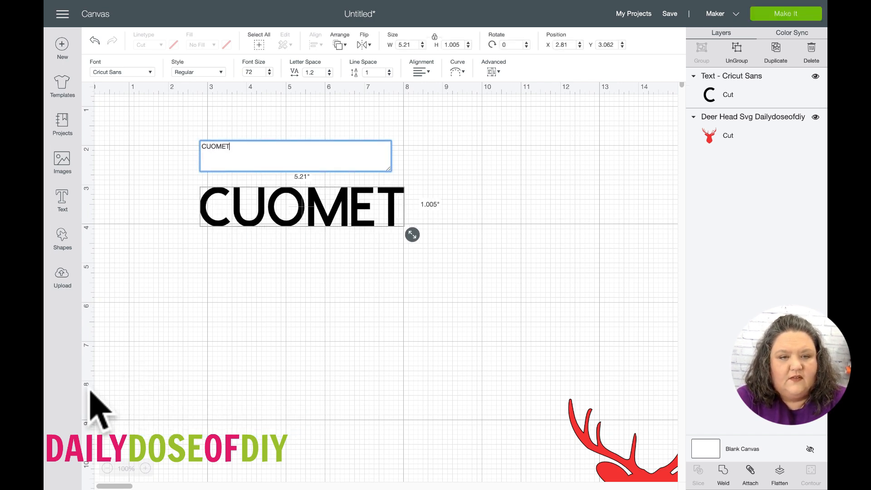
pyautogui.click(268, 215)
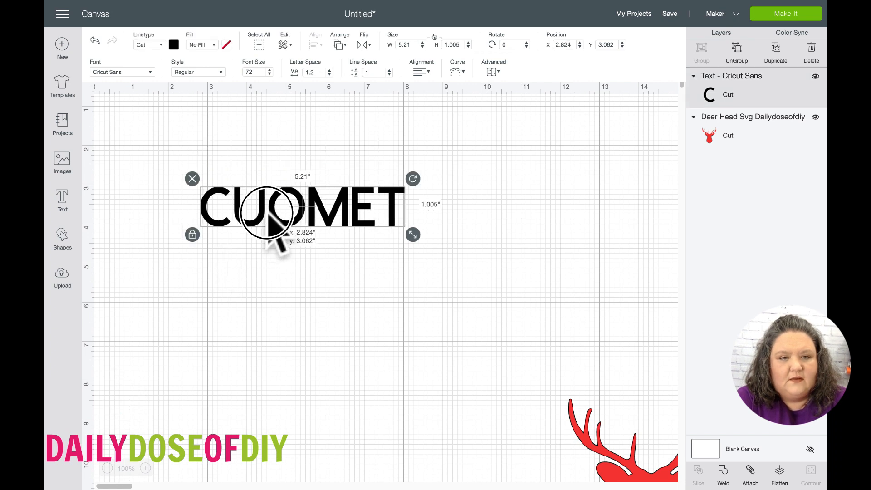
pyautogui.click(268, 215)
pyautogui.doubleClick(269, 215)
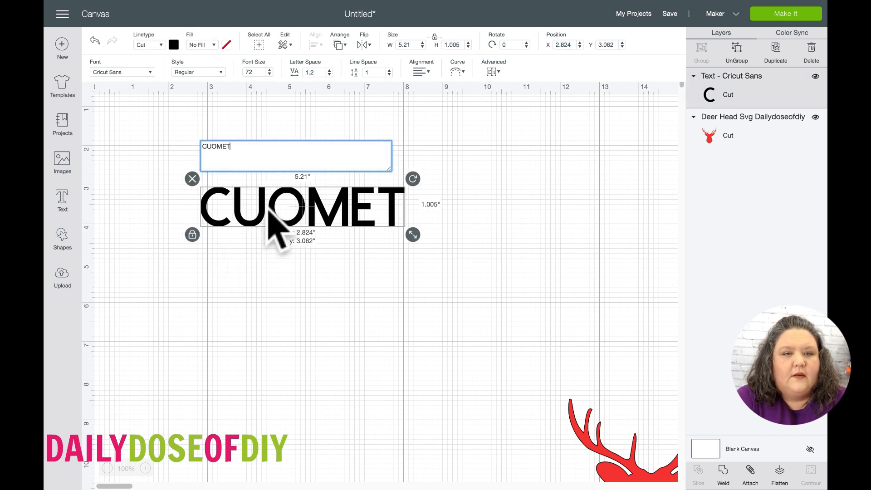
pyautogui.click(211, 146)
pyautogui.press('BackSpace')
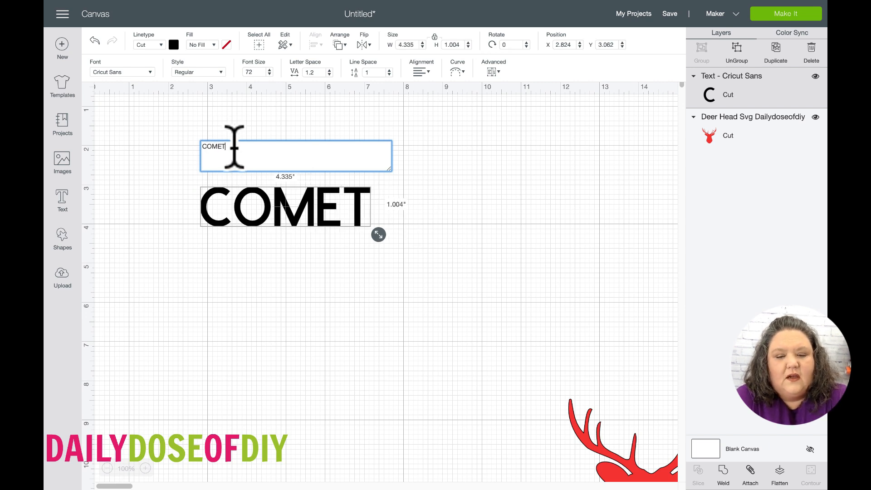
pyautogui.write('CUPID')
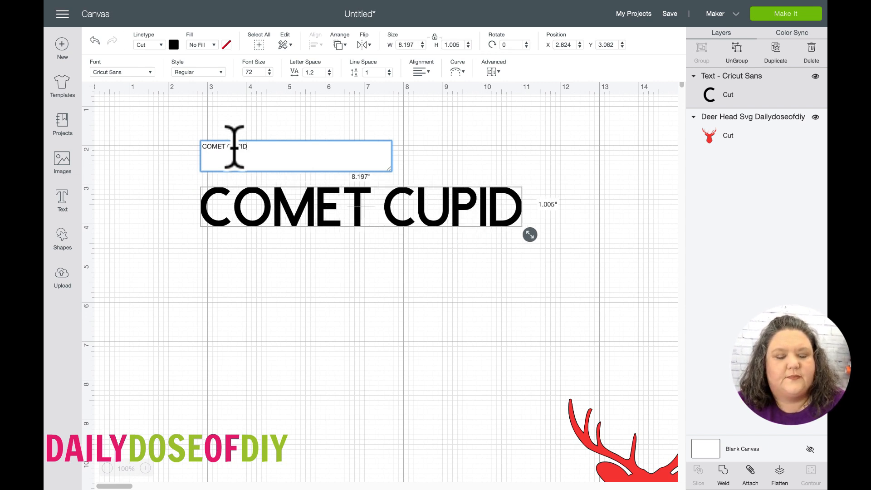
pyautogui.click(236, 291)
# Step: Change the COMET CUPID text's font to Impact, found by searching the system fonts
pyautogui.click(251, 220)
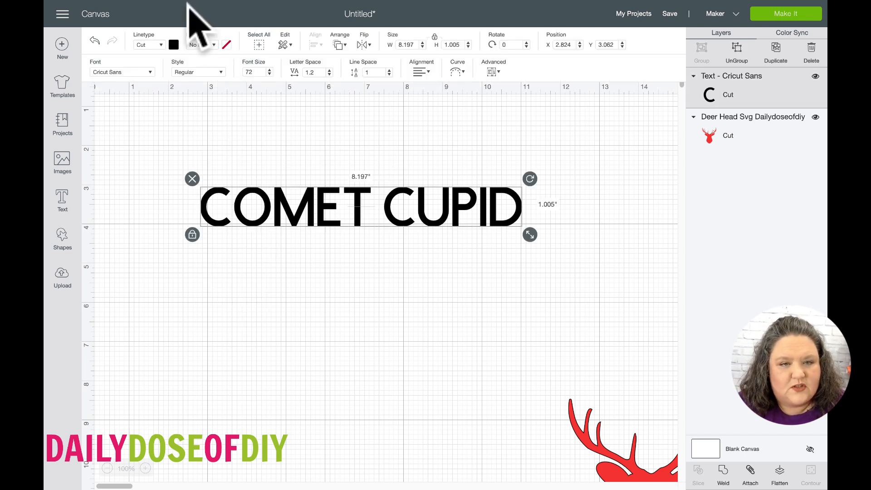
pyautogui.click(245, 206)
pyautogui.moveTo(246, 207); pyautogui.dragTo(247, 209)
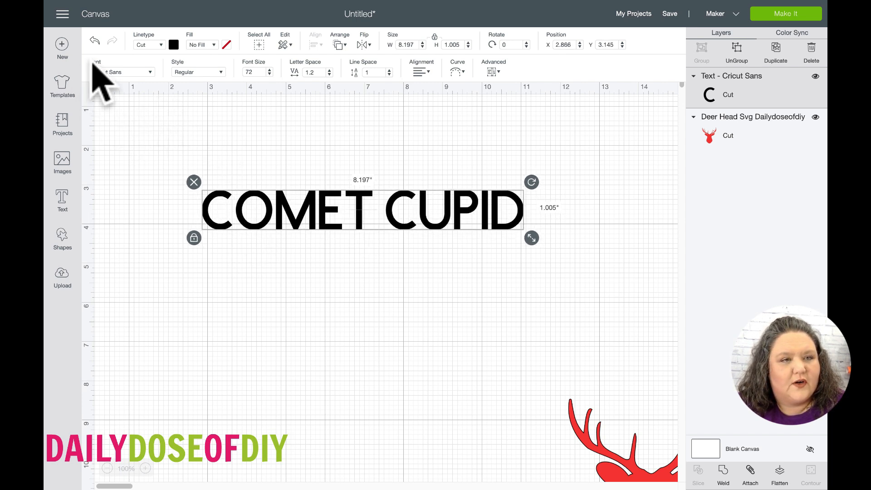
pyautogui.click(151, 73)
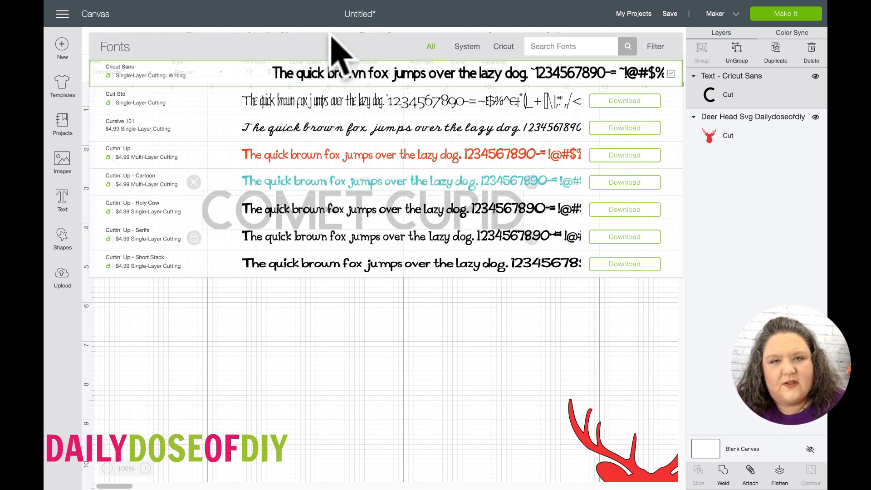
pyautogui.click(461, 47)
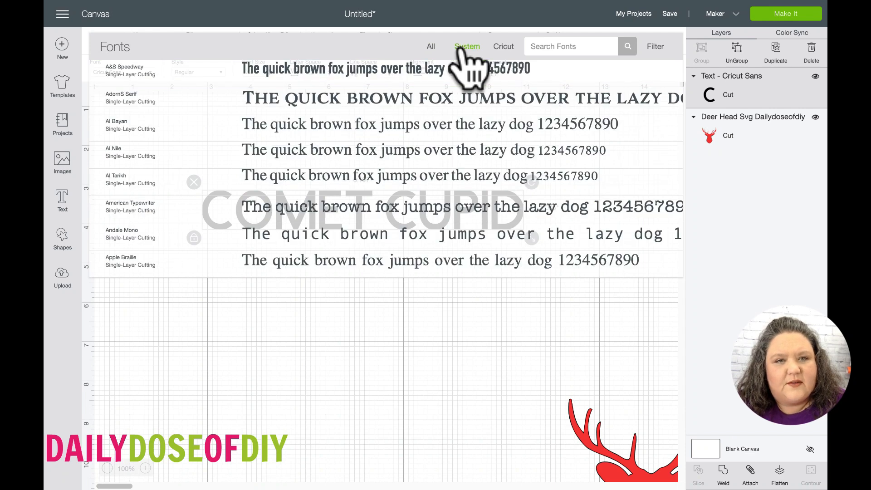
pyautogui.click(533, 46)
pyautogui.write('IMPA')
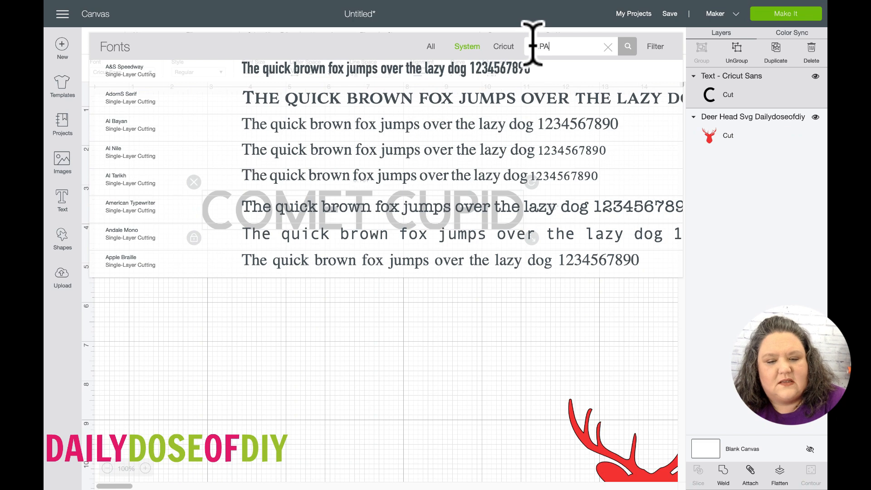
pyautogui.write('CT')
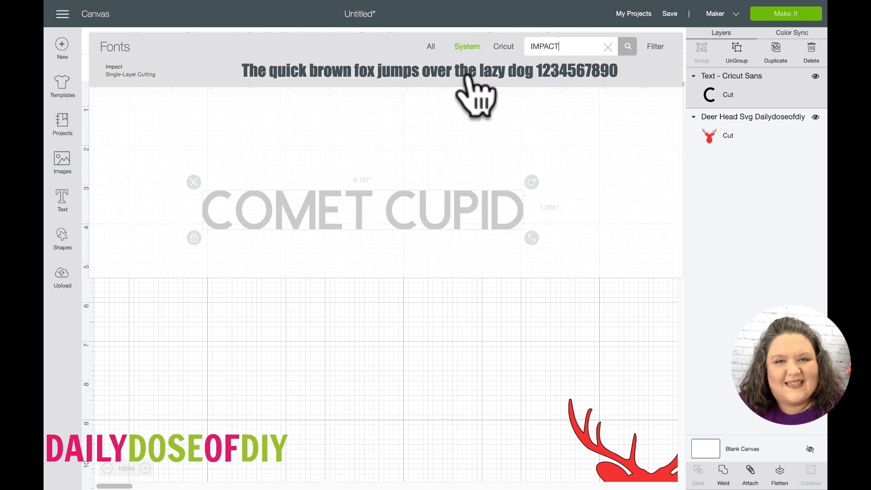
pyautogui.click(467, 73)
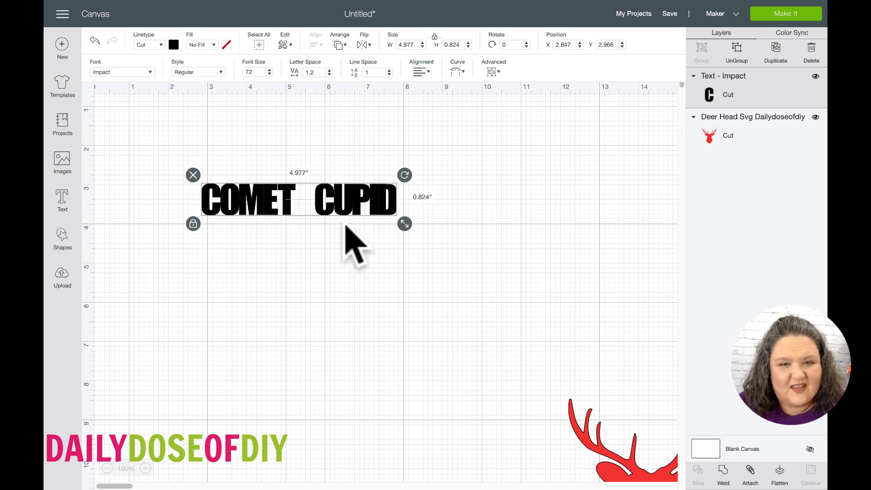
# Step: Enlarge the COMET CUPID text to a font size of about 108 and set its letter spacing to 0.2
pyautogui.moveTo(404, 225); pyautogui.dragTo(433, 247)
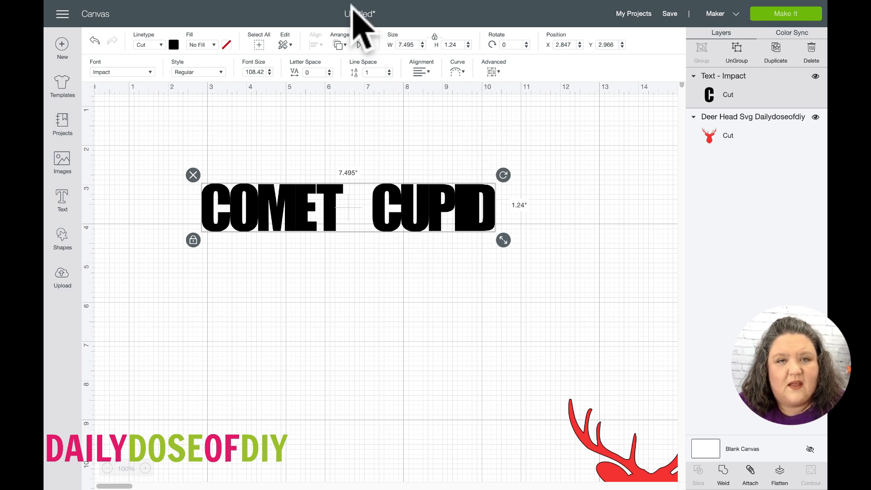
pyautogui.click(349, 115)
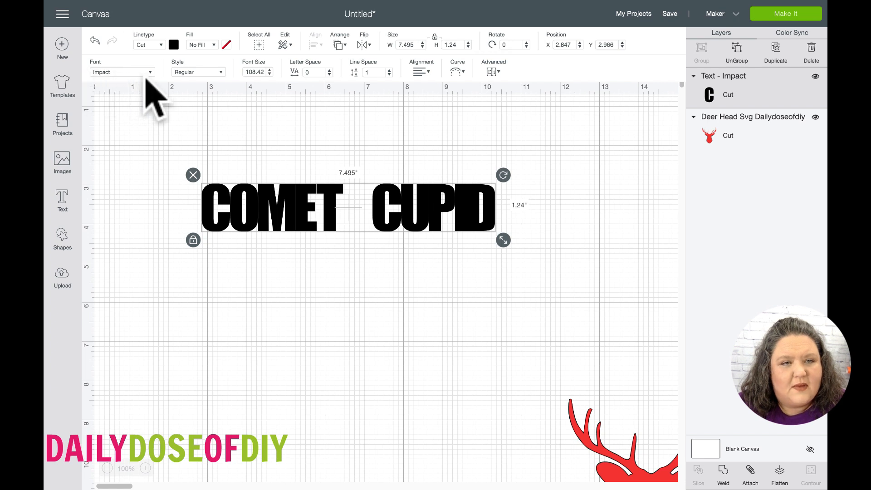
pyautogui.click(329, 70)
pyautogui.click(328, 70)
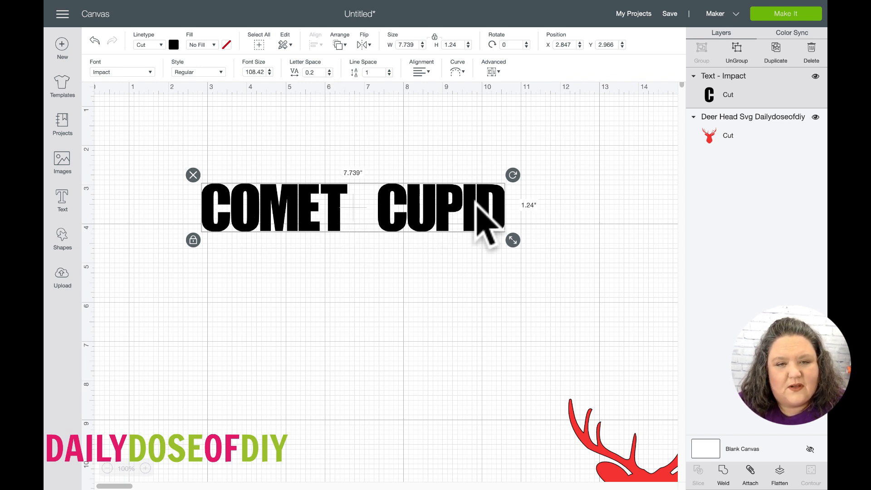
# Step: Move the COMET CUPID text to about 2.8 in across and 4.4 in down, and set its letter spacing to 0
pyautogui.click(371, 207)
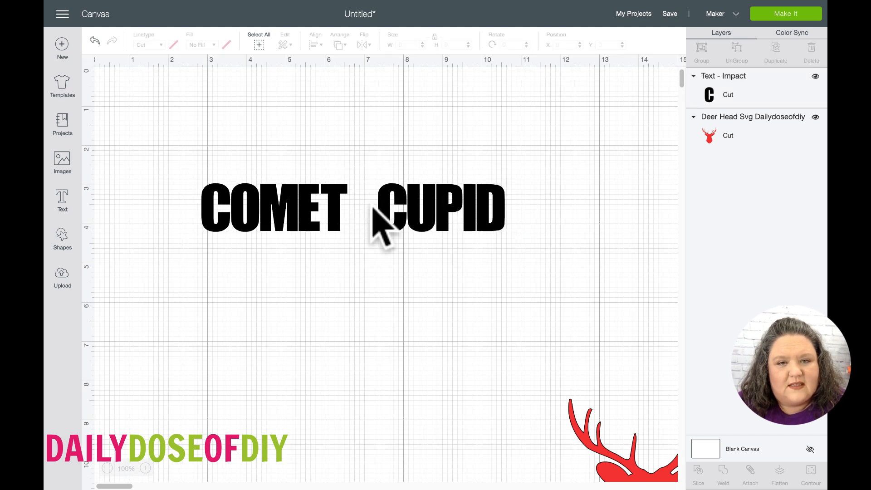
pyautogui.click(381, 209)
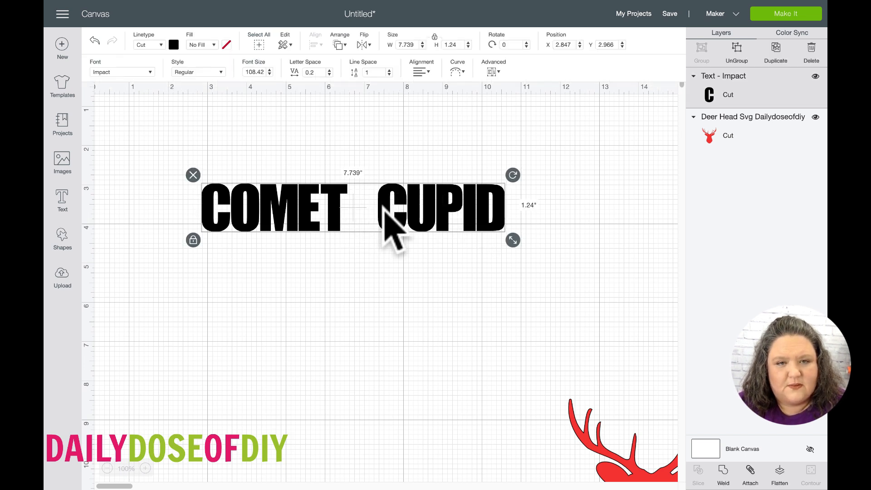
pyautogui.moveTo(327, 200); pyautogui.dragTo(323, 236)
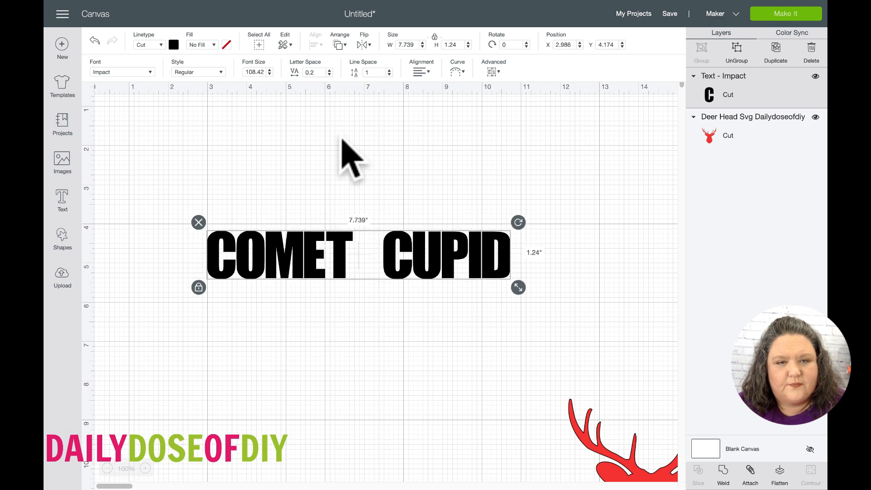
pyautogui.click(328, 75)
pyautogui.click(329, 74)
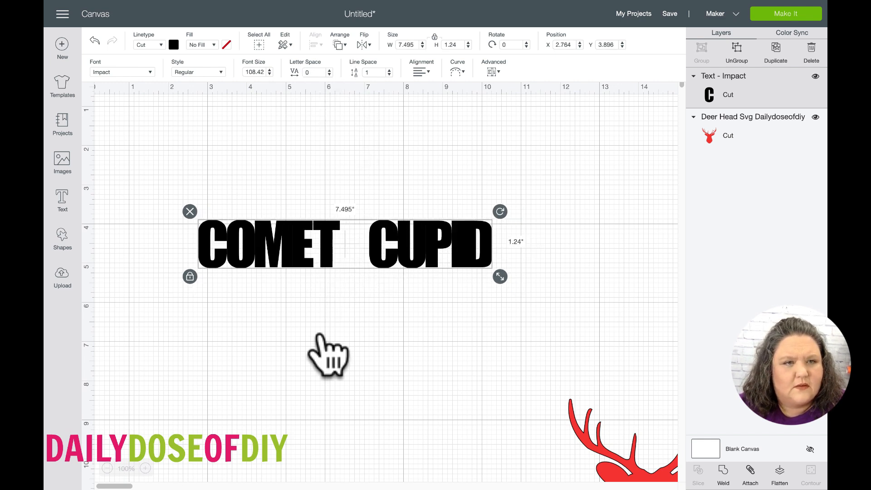
pyautogui.moveTo(381, 257); pyautogui.dragTo(383, 277)
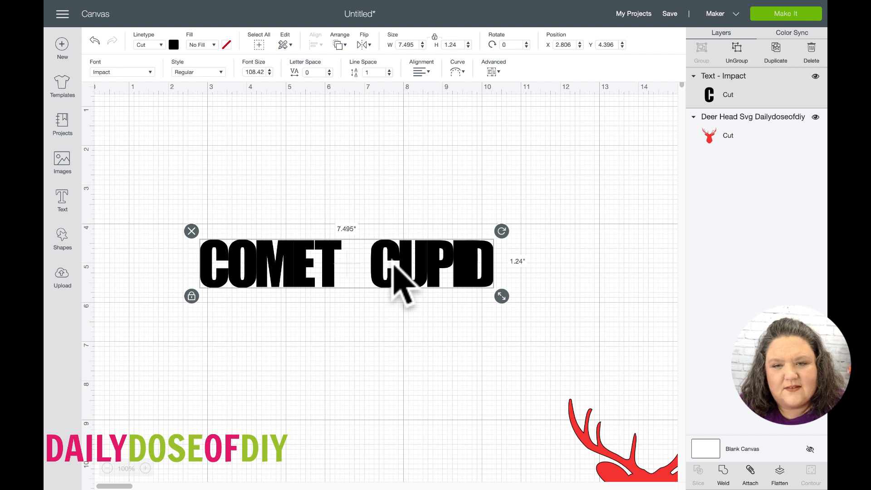
# Step: Remove the space between the two names so the text reads COMETCUPID
pyautogui.doubleClick(300, 249)
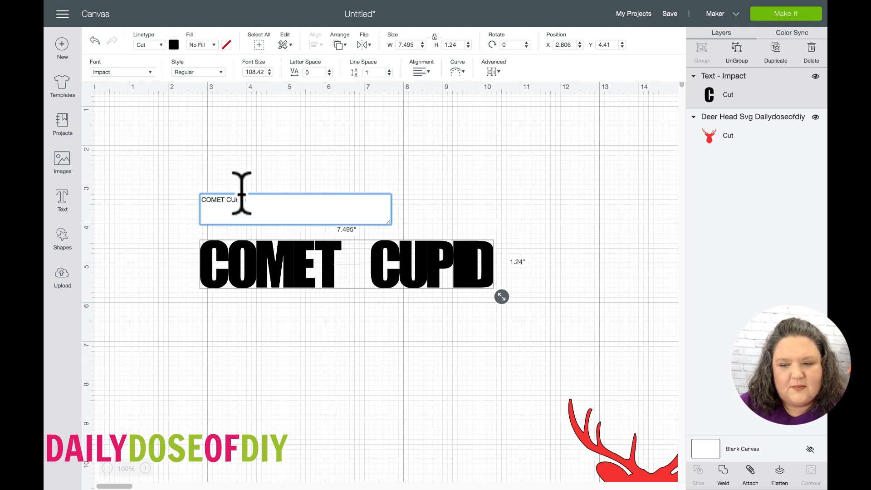
pyautogui.press('Left')
pyautogui.press('Left')
pyautogui.press('Left')
pyautogui.press('Left')
pyautogui.press('Left')
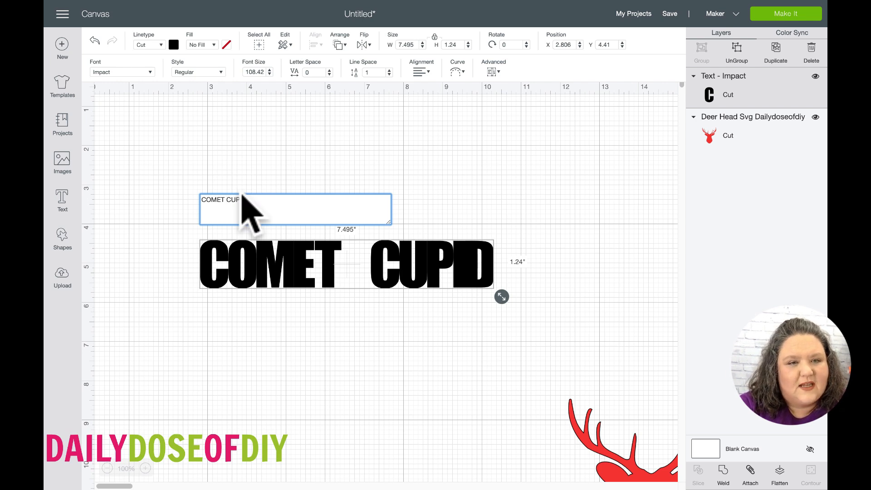
pyautogui.press('BackSpace')
pyautogui.click(342, 308)
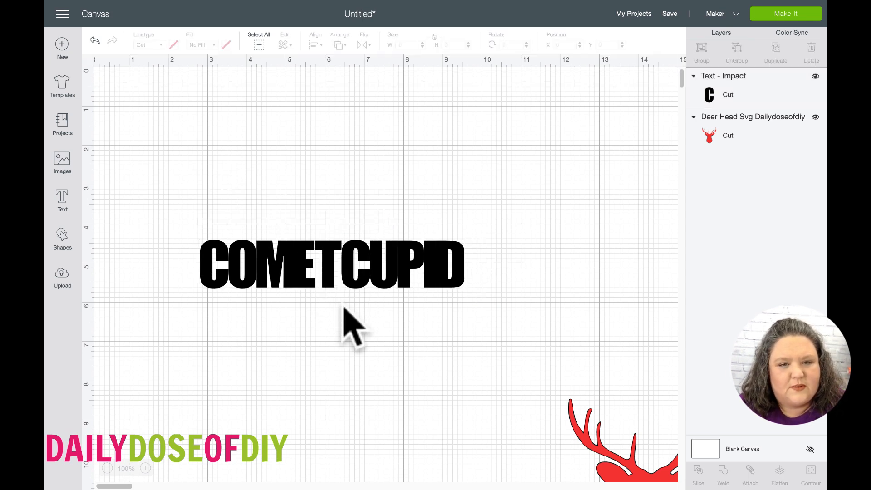
# Step: Set the COMETCUPID text's letter spacing to 0.3
pyautogui.click(353, 279)
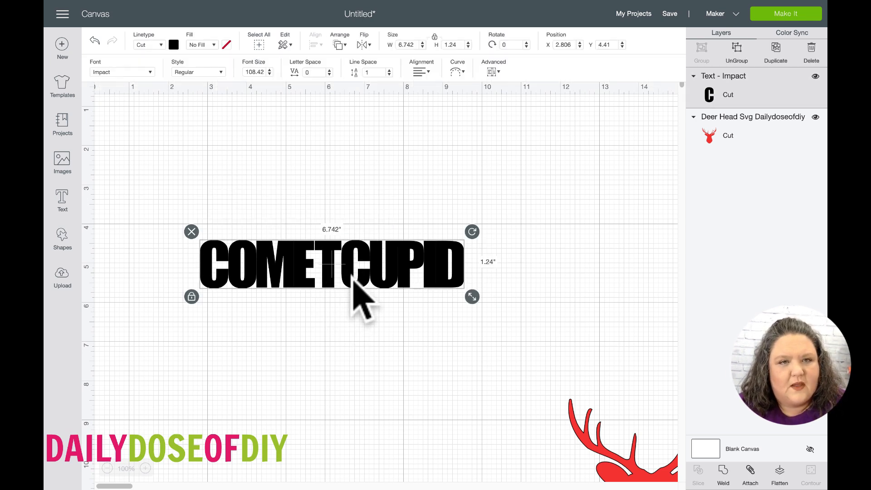
pyautogui.click(328, 70)
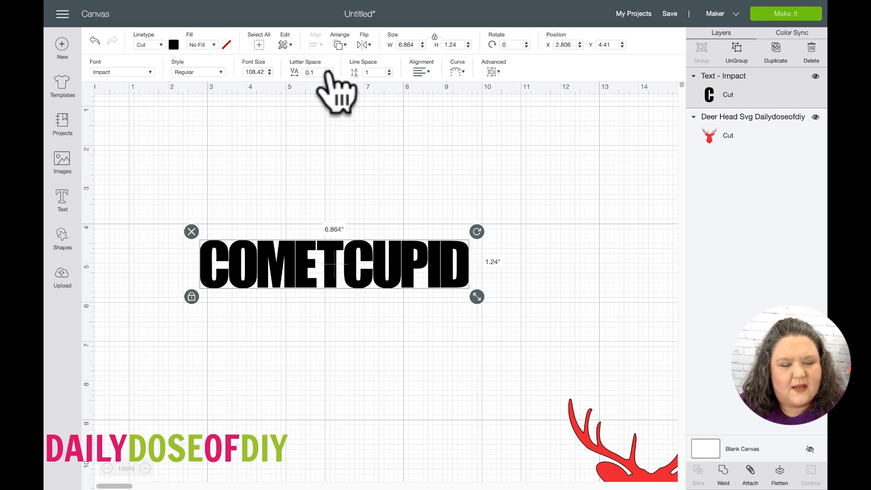
pyautogui.click(328, 71)
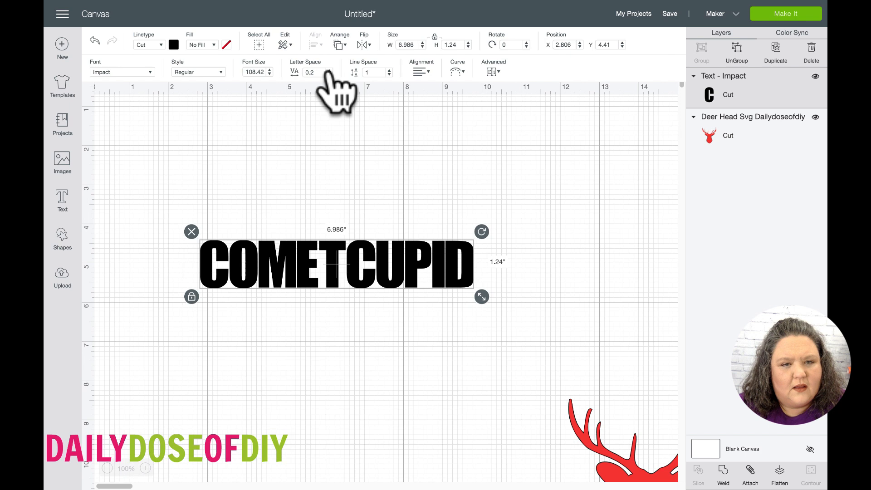
pyautogui.click(329, 70)
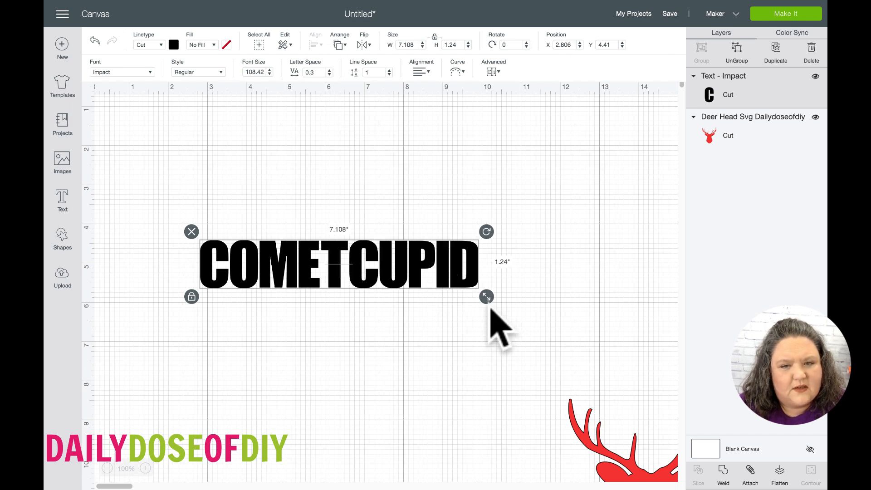
# Step: Unlock the COMETCUPID text's proportions, resize it to about 6.05 by 1.32 in, and move it to about 2.6 in across and 4.7 in down
pyautogui.moveTo(487, 296); pyautogui.dragTo(485, 296)
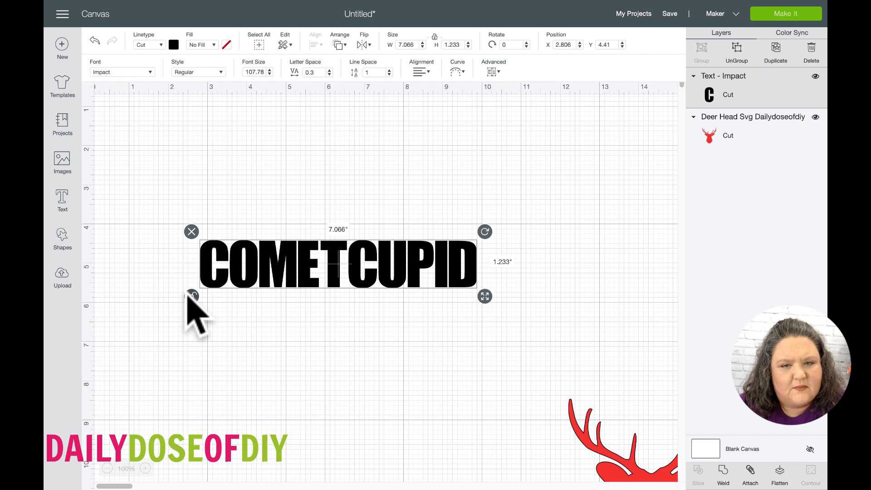
pyautogui.moveTo(481, 294); pyautogui.dragTo(440, 297)
pyautogui.click(361, 326)
pyautogui.click(338, 279)
pyautogui.scroll(-3, 299, 218)
pyautogui.click(263, 156)
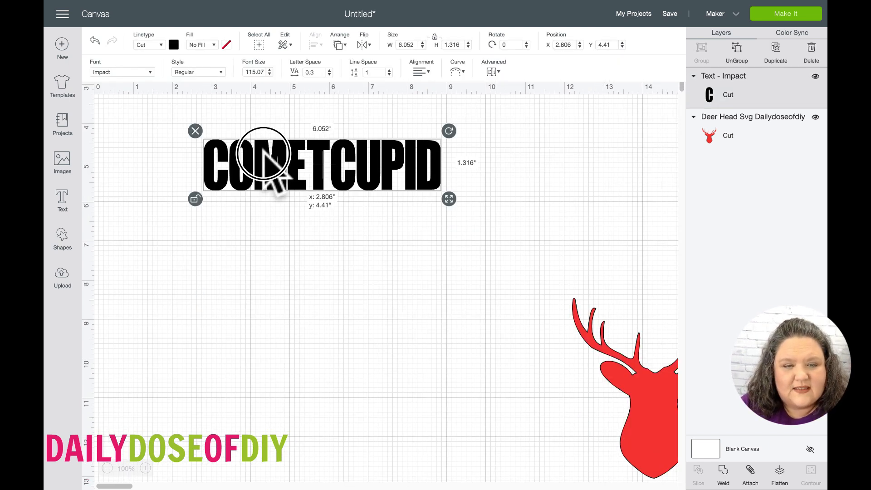
pyautogui.moveTo(263, 156); pyautogui.dragTo(254, 167)
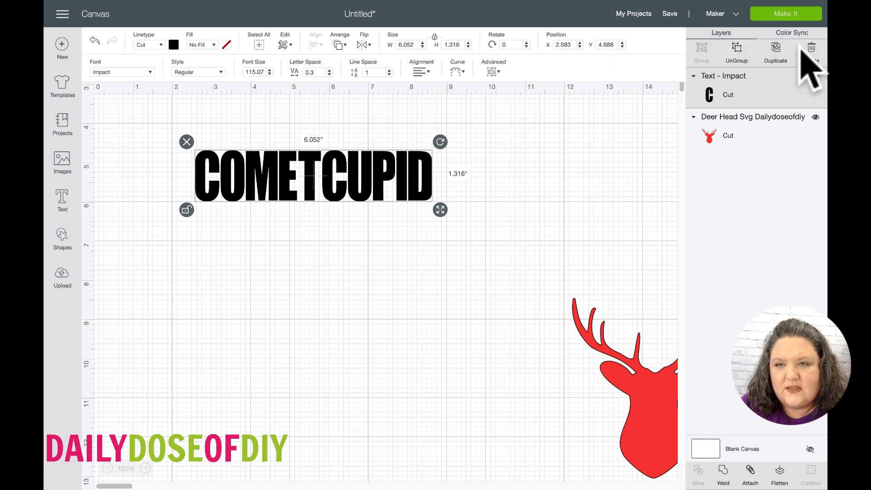
# Step: Make four duplicates of the COMETCUPID text, placing one directly beneath the original and the other three lower on the canvas
pyautogui.click(776, 59)
pyautogui.moveTo(302, 200); pyautogui.dragTo(283, 233)
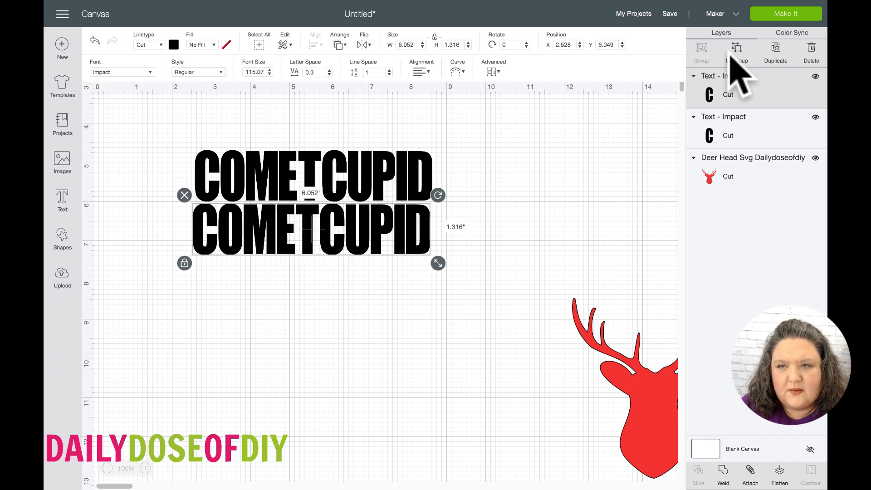
pyautogui.click(776, 62)
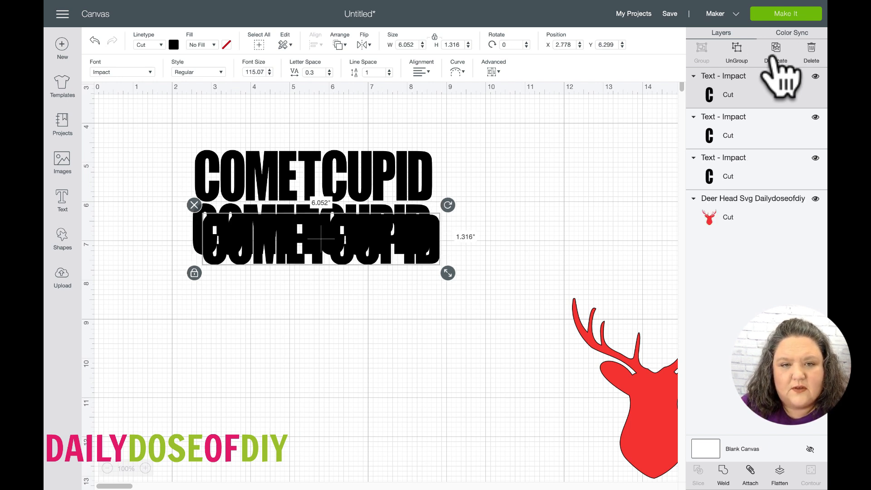
pyautogui.click(776, 64)
pyautogui.moveTo(358, 256); pyautogui.dragTo(296, 361)
pyautogui.moveTo(345, 272); pyautogui.dragTo(289, 371)
pyautogui.moveTo(304, 247); pyautogui.dragTo(284, 372)
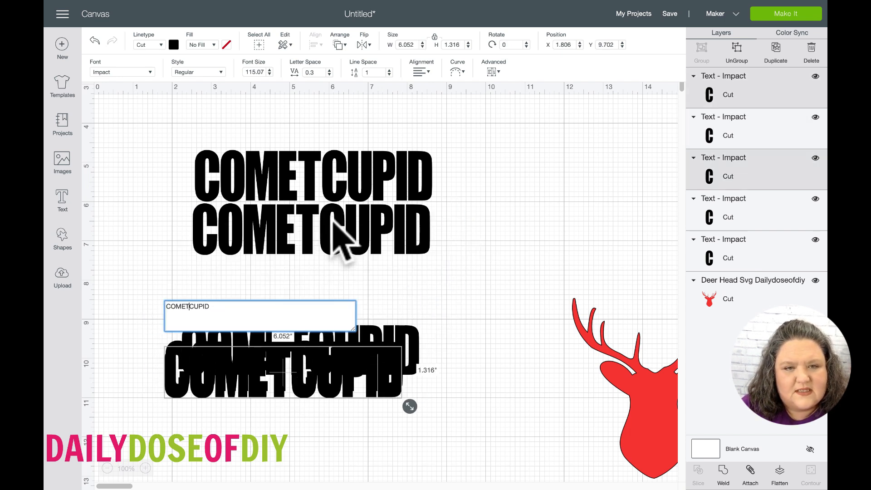
# Step: Change the copy beneath the original to read DASHERDANCER and position it at about 2.7 in across and 6.2 in down
pyautogui.click(336, 224)
pyautogui.moveTo(366, 233); pyautogui.dragTo(403, 234)
pyautogui.doubleClick(403, 234)
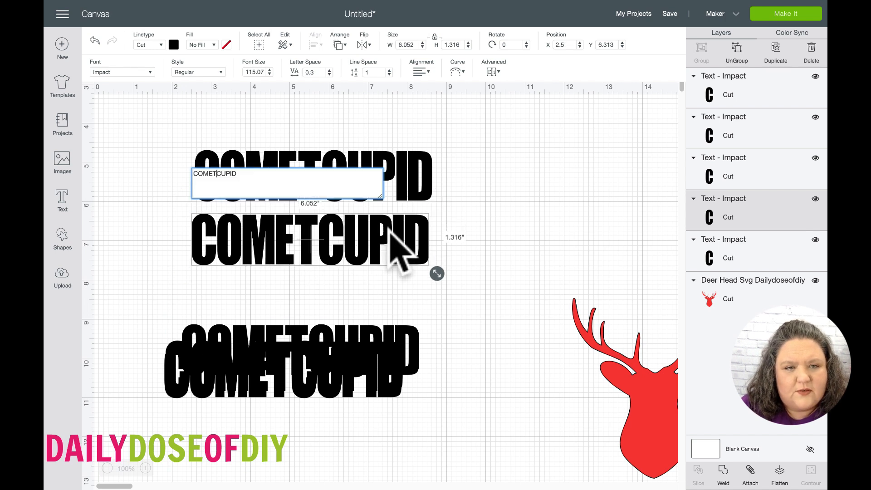
pyautogui.click(245, 174)
pyautogui.press('BackSpace')
pyautogui.press('BackSpace')
pyautogui.press('BackSpace')
pyautogui.press('BackSpace')
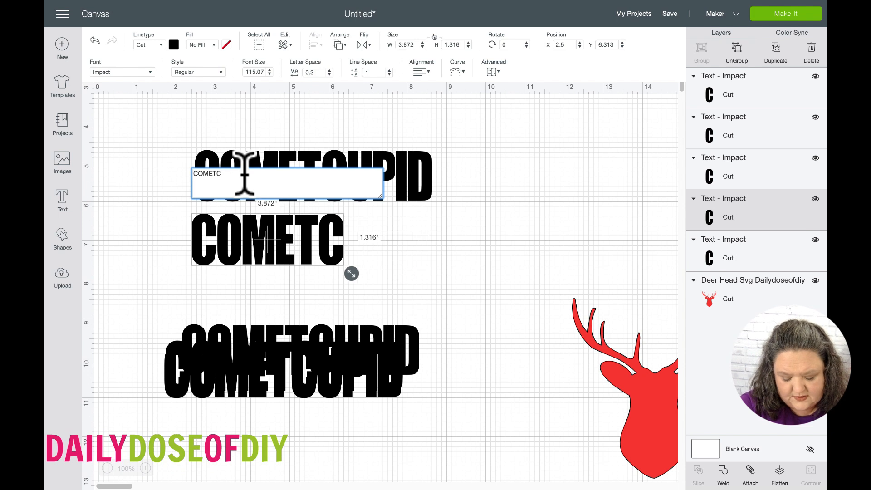
pyautogui.press('BackSpace')
pyautogui.press('BackSpace')
pyautogui.press('BackSpace')
pyautogui.press('BackSpace')
pyautogui.press('BackSpace')
pyautogui.press('BackSpace')
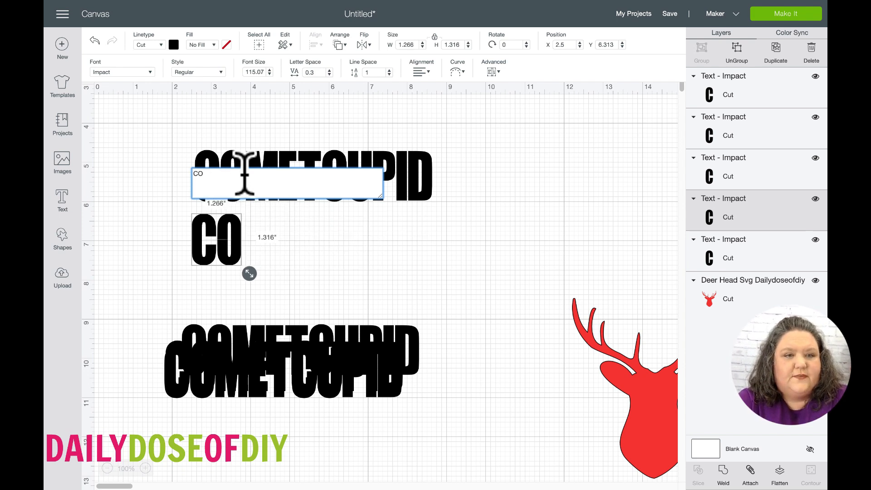
pyautogui.write('DASH')
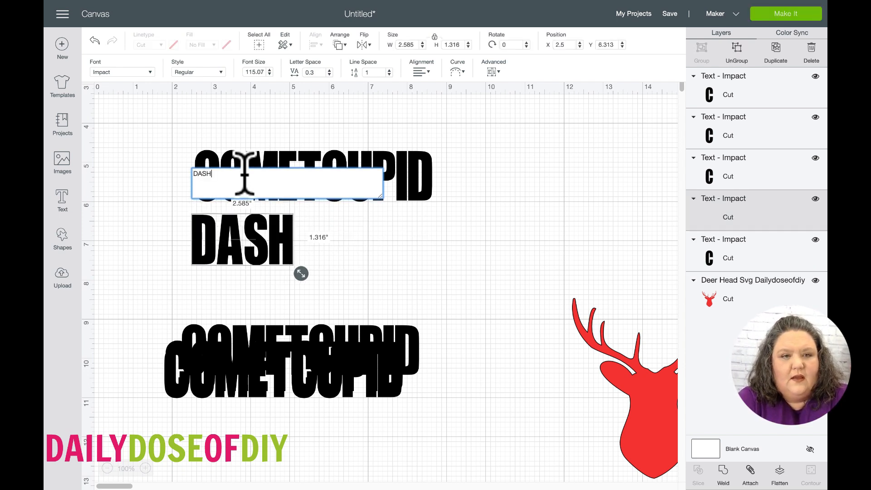
pyautogui.write('ERDANCER')
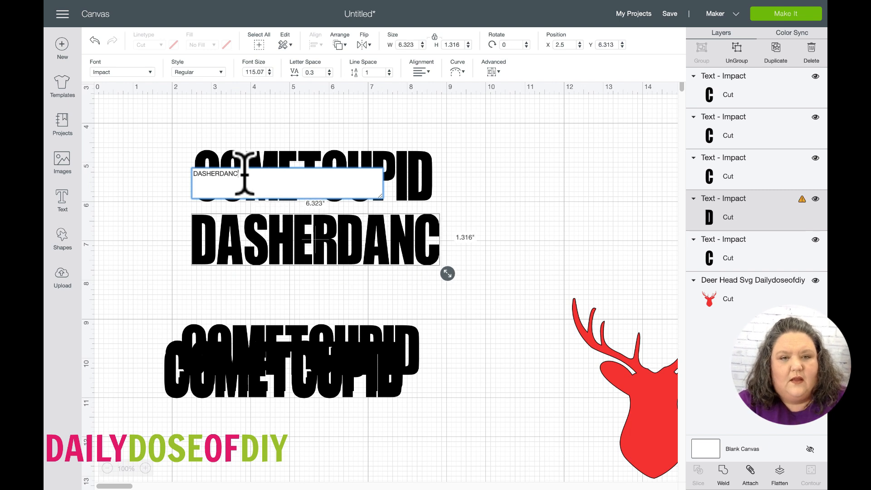
pyautogui.click(263, 288)
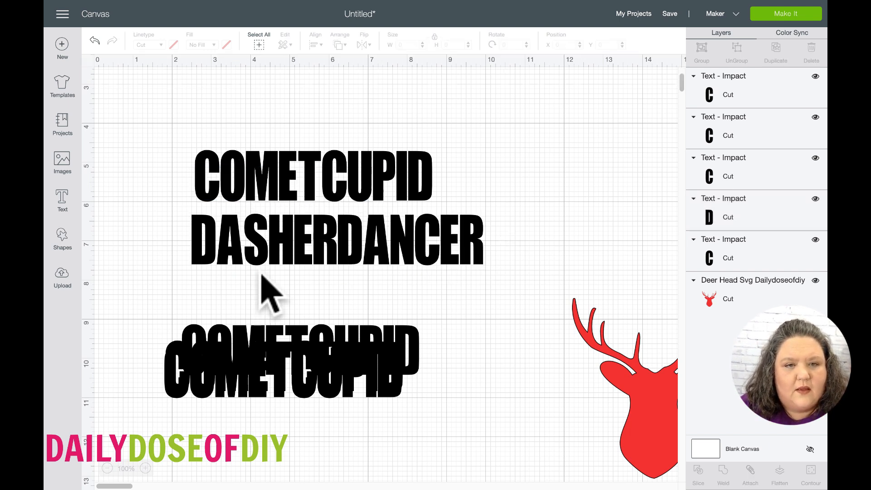
pyautogui.click(262, 245)
pyautogui.moveTo(262, 248); pyautogui.dragTo(270, 242)
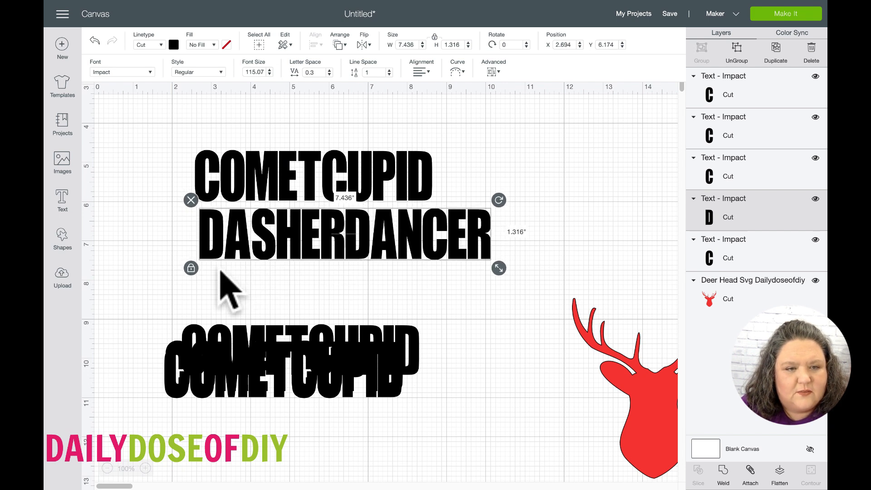
# Step: Unlock the DASHERDANCER text's proportions and resize it to about 1.43 in high and 6.052 in wide, matching COMETCUPID's width
pyautogui.click(191, 268)
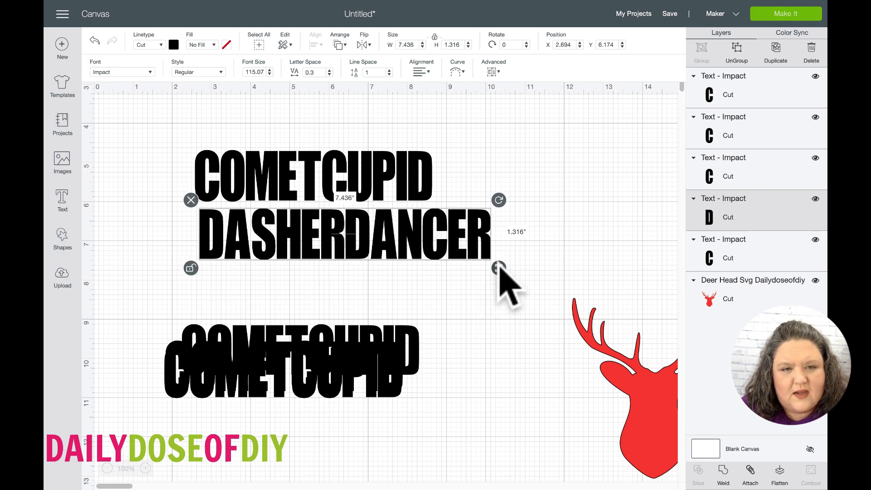
pyautogui.moveTo(502, 265); pyautogui.dragTo(443, 270)
pyautogui.click(406, 175)
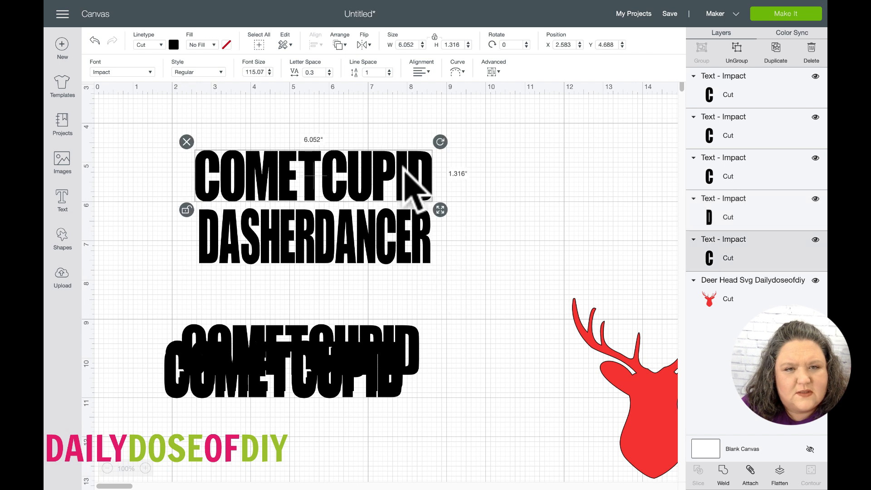
pyautogui.click(385, 242)
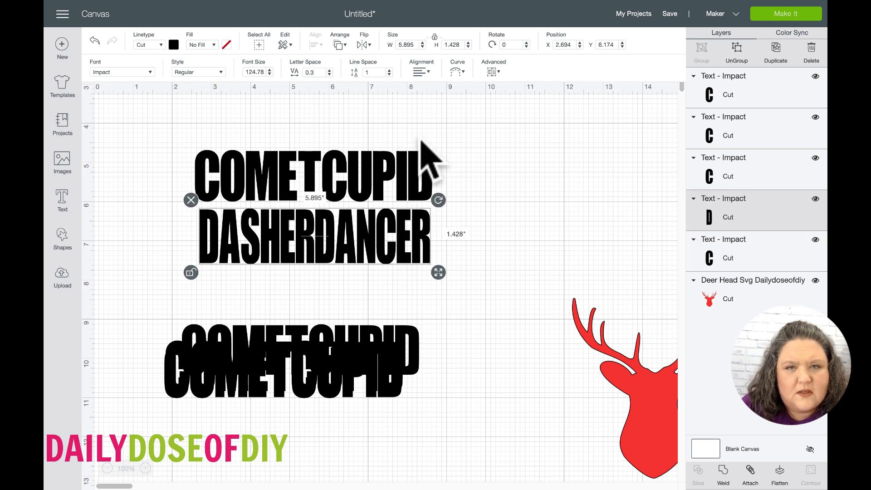
pyautogui.click(416, 44)
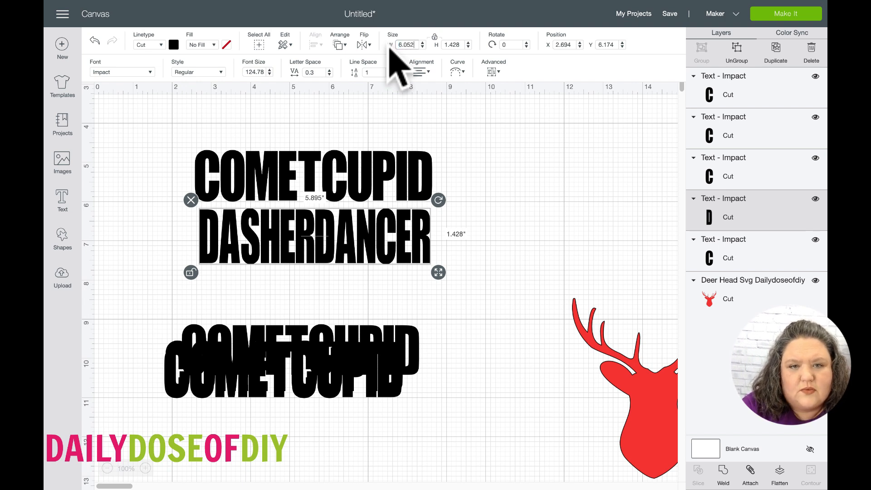
pyautogui.write('6.052')
pyautogui.press('Return')
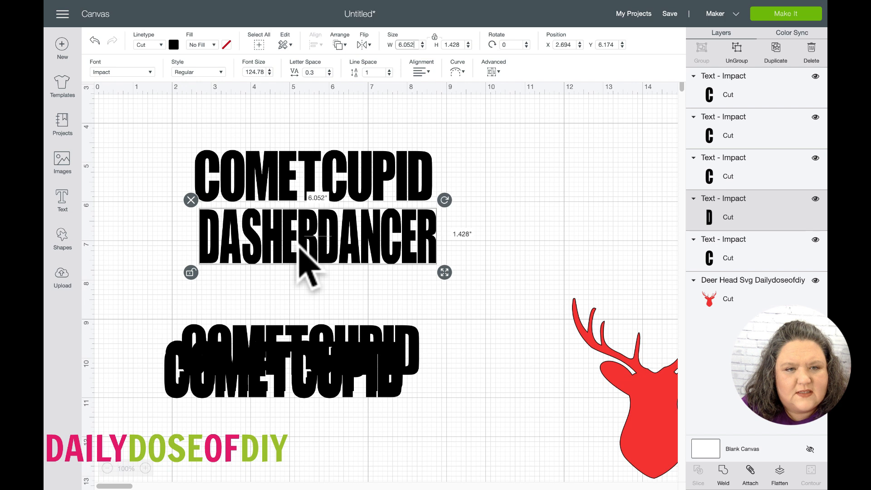
# Step: Move DASHERDANCER up against the bottom of COMETCUPID, at about 2.64 in across and 5.98 in down
pyautogui.moveTo(298, 244); pyautogui.dragTo(297, 239)
pyautogui.click(303, 293)
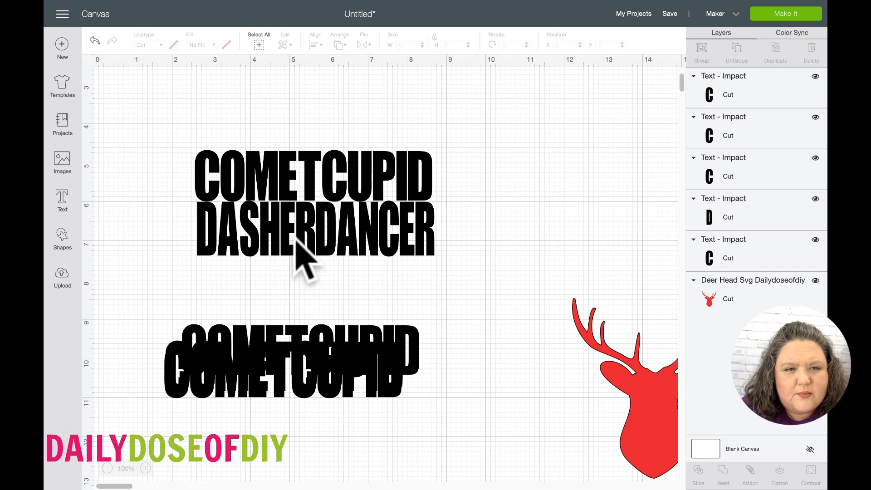
pyautogui.click(300, 240)
pyautogui.press('Down')
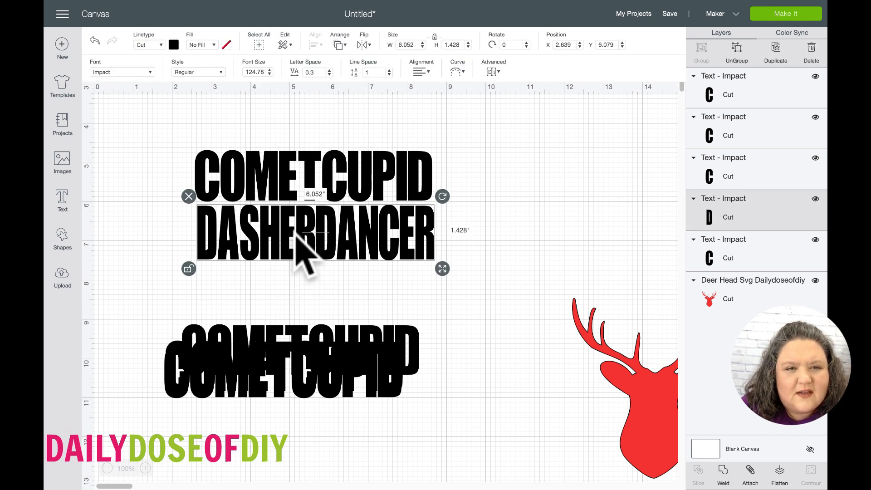
pyautogui.moveTo(295, 234); pyautogui.dragTo(296, 231)
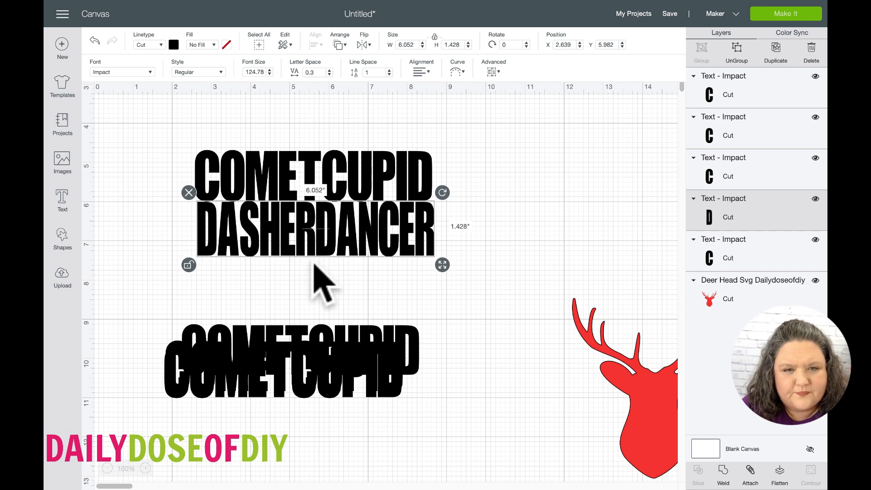
pyautogui.click(317, 281)
# Step: Separate the overlapping COMETCUPID copies, moving two further down the canvas and one to about 2.5 in across and 8.1 in down
pyautogui.moveTo(306, 366); pyautogui.dragTo(306, 420)
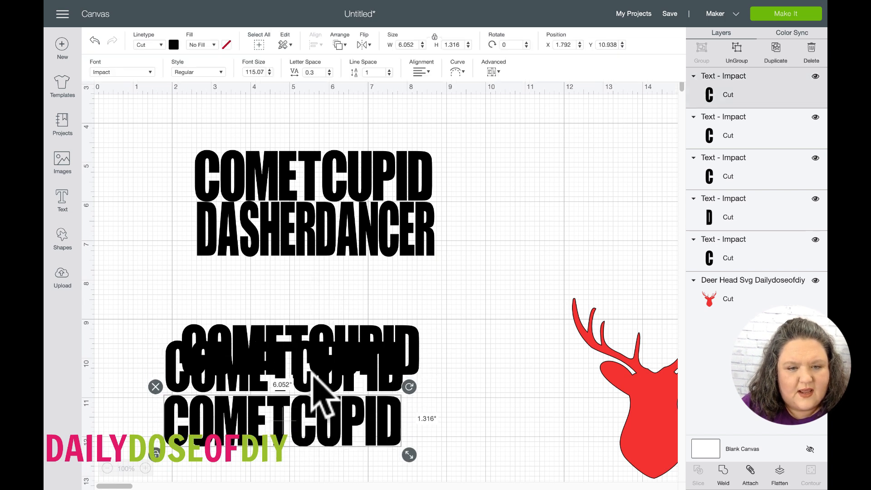
pyautogui.click(343, 341)
pyautogui.moveTo(344, 343); pyautogui.dragTo(351, 296)
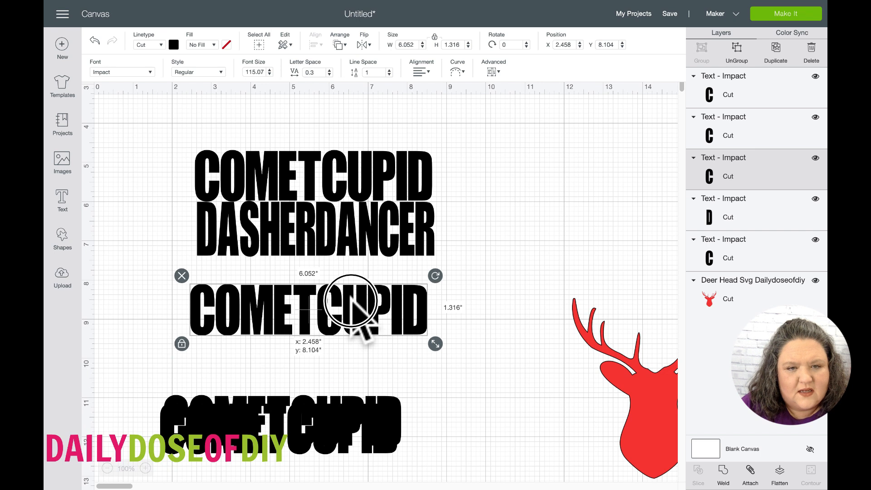
# Step: Change the COMETCUPID copy below DASHERDANCER to read PRANCERVIXEN
pyautogui.doubleClick(350, 296)
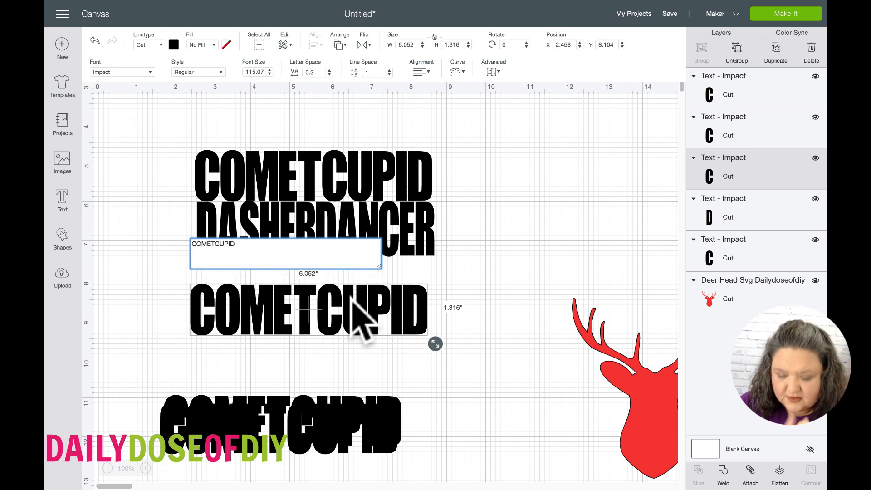
pyautogui.press('BackSpace')
pyautogui.press('BackSpace')
pyautogui.press('BackSpace')
pyautogui.press('BackSpace')
pyautogui.press('BackSpace')
pyautogui.press('BackSpace')
pyautogui.press('BackSpace')
pyautogui.press('BackSpace')
pyautogui.press('BackSpace')
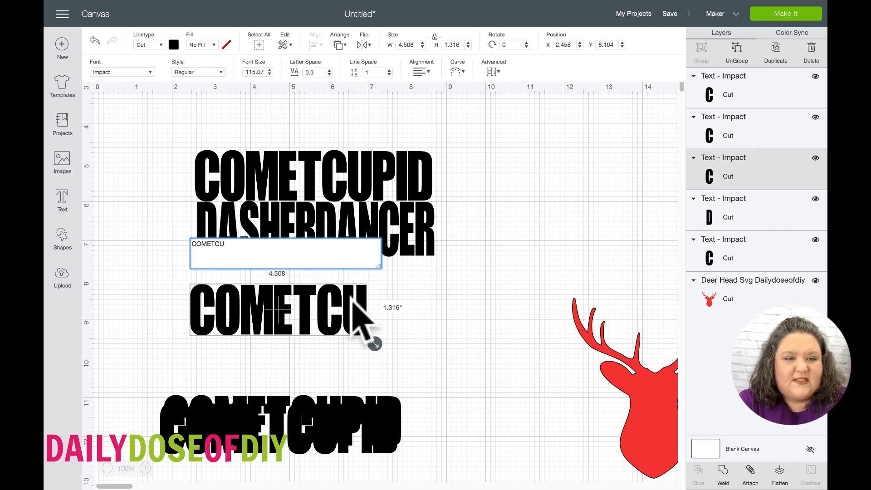
pyautogui.press('BackSpace')
pyautogui.write('P')
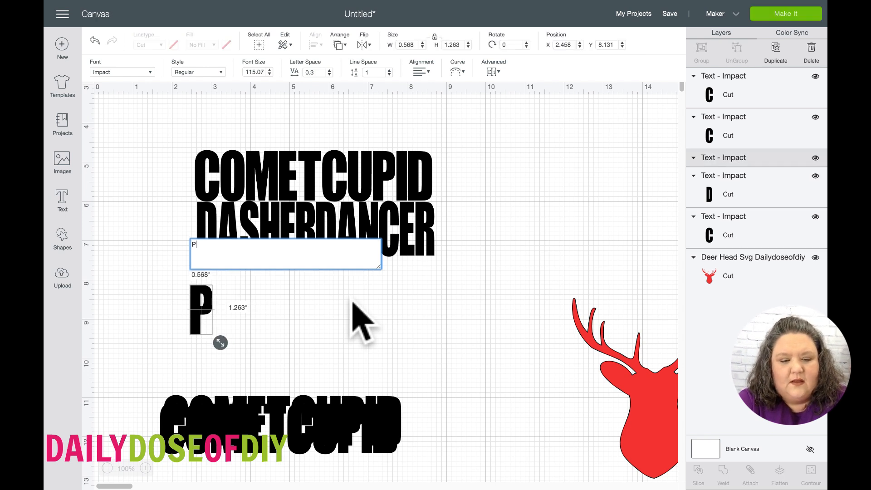
pyautogui.write('RANCER')
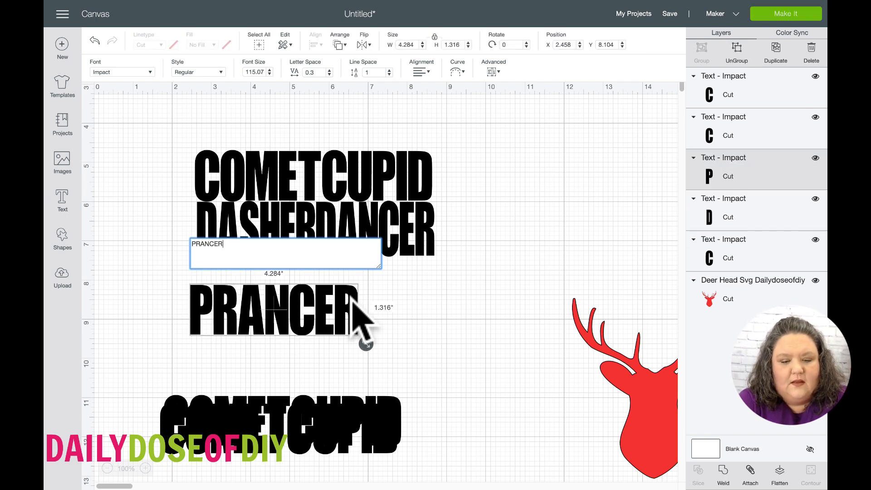
pyautogui.write('VIXEN')
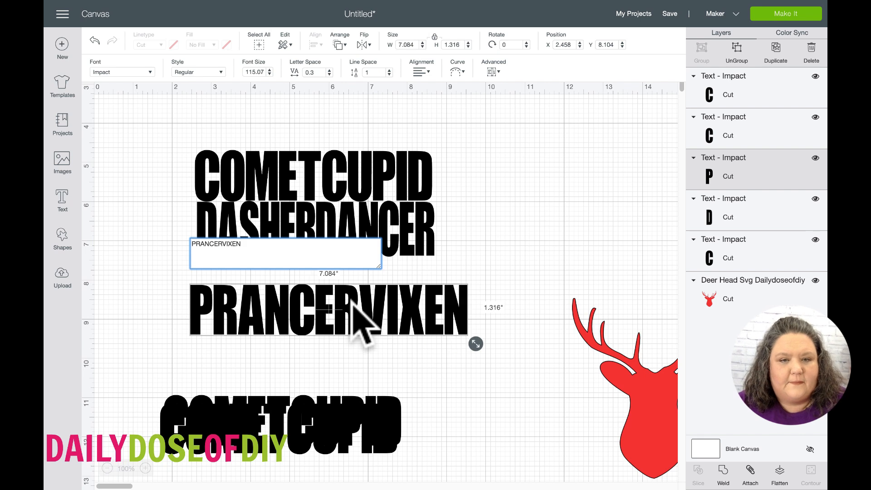
pyautogui.click(445, 391)
pyautogui.click(409, 347)
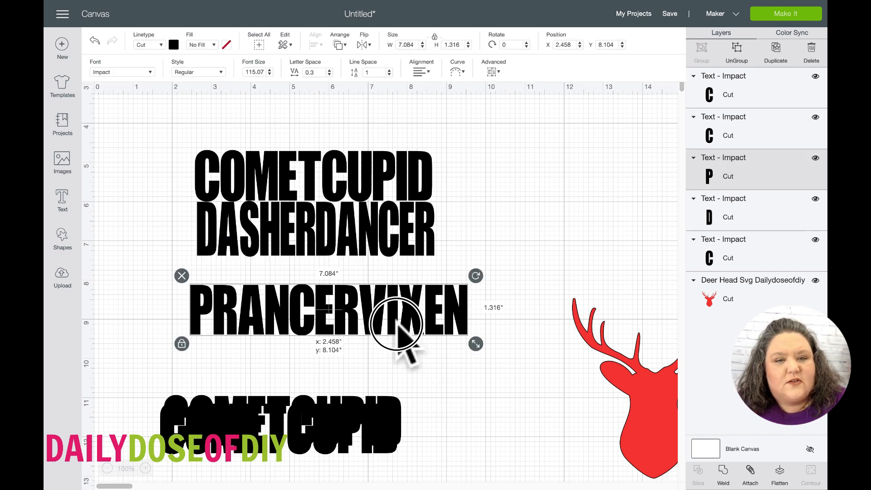
# Step: Unlock PRANCERVIXEN's proportions, set its width to 6.052 in, and fit it beneath DASHERDANCER at about 2.64 in across and 7.4 in down
pyautogui.moveTo(397, 325); pyautogui.dragTo(405, 339)
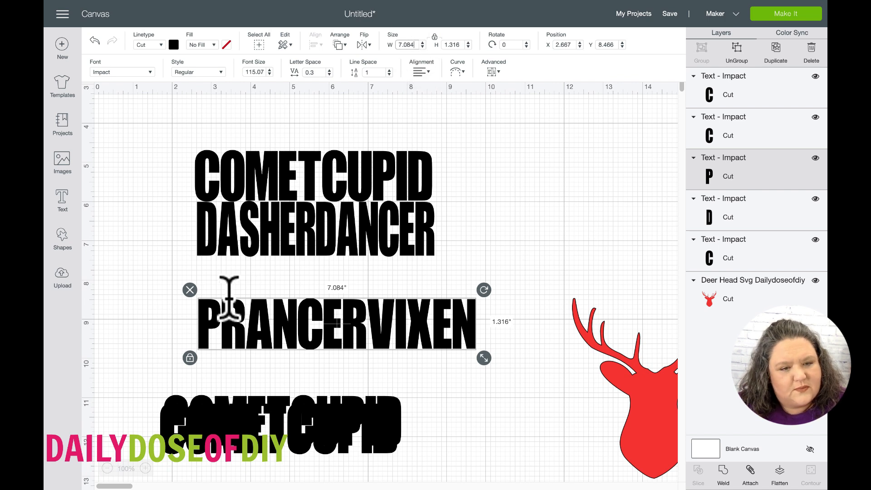
pyautogui.click(190, 358)
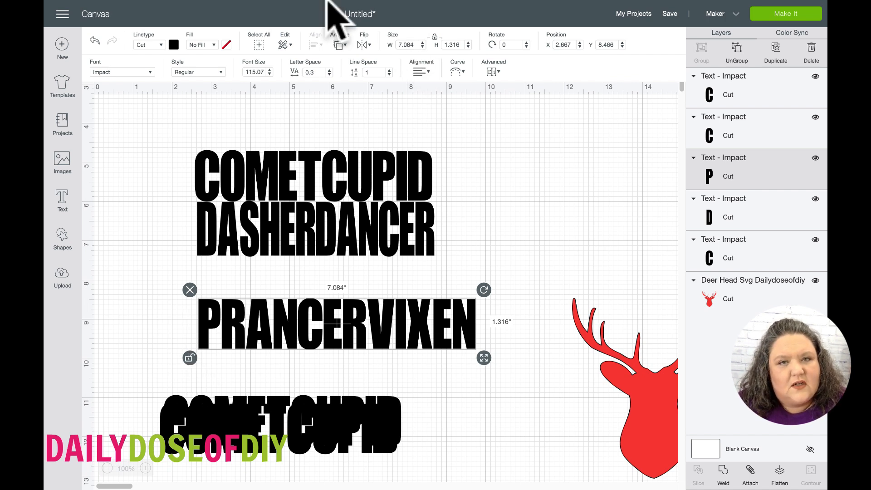
pyautogui.click(414, 45)
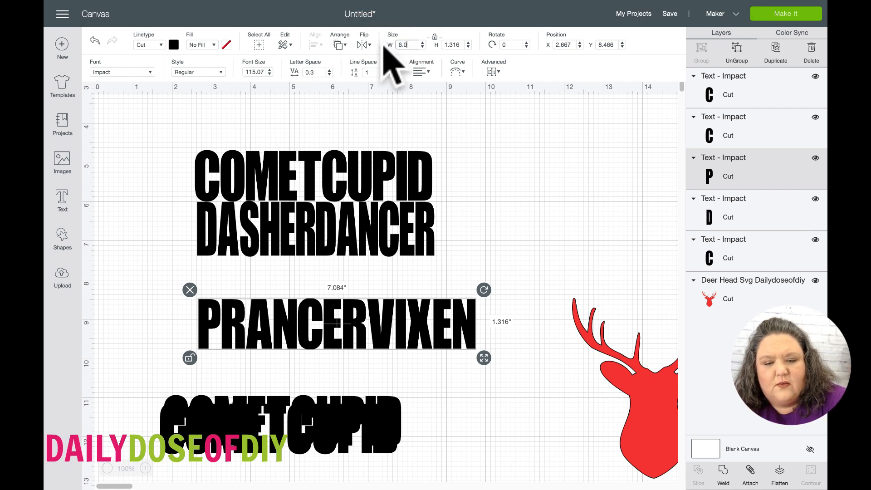
pyautogui.write('6.052')
pyautogui.press('Return')
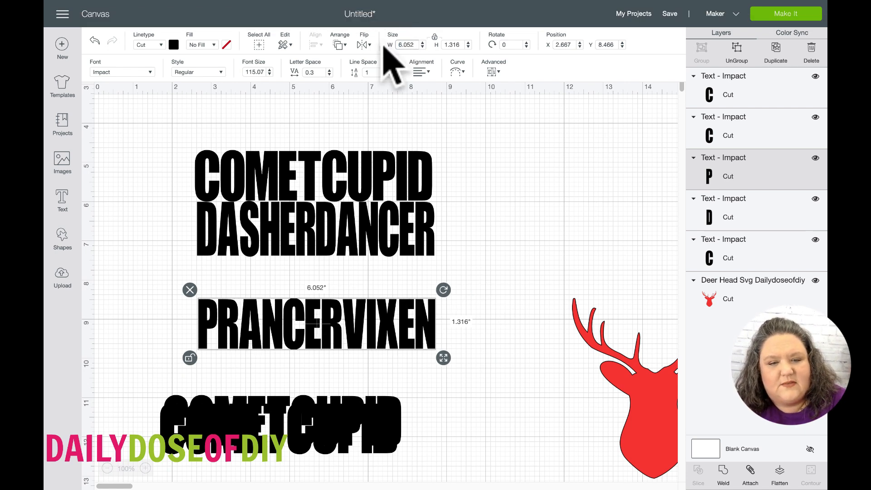
pyautogui.moveTo(325, 329); pyautogui.dragTo(323, 289)
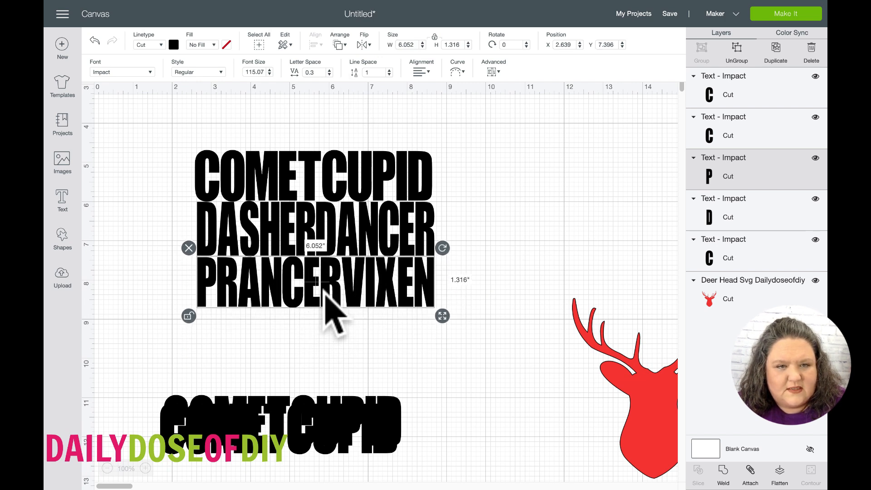
pyautogui.click(285, 383)
# Step: Move one remaining COMETCUPID copy to about 2.4 in across and 9.3 in down and change it to read DONNERBLITZEN
pyautogui.moveTo(272, 411); pyautogui.dragTo(290, 352)
pyautogui.doubleClick(356, 356)
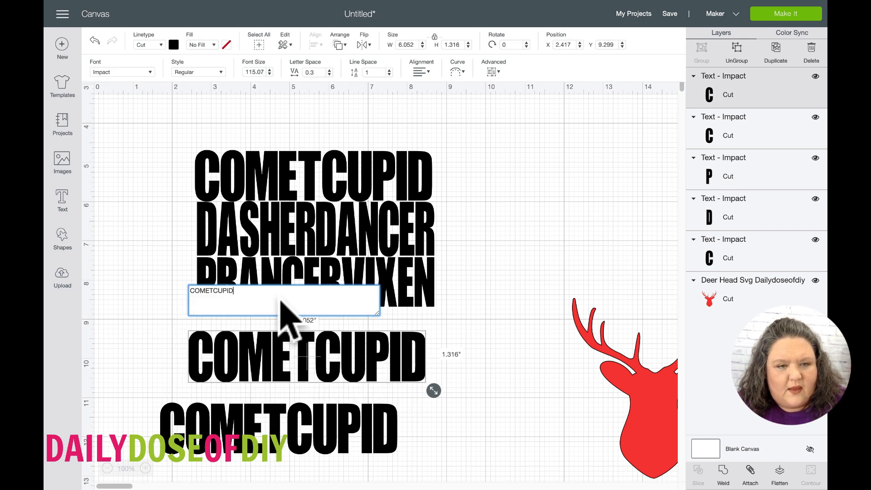
pyautogui.moveTo(245, 294); pyautogui.dragTo(176, 285)
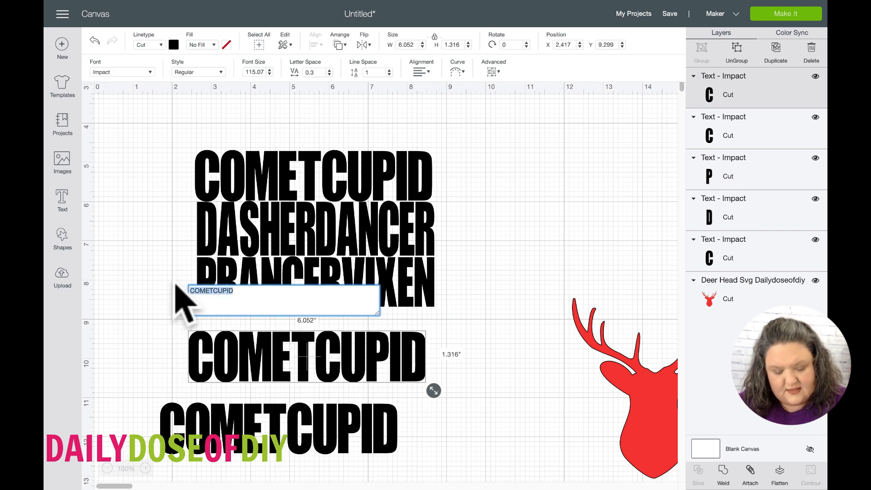
pyautogui.write('DONN')
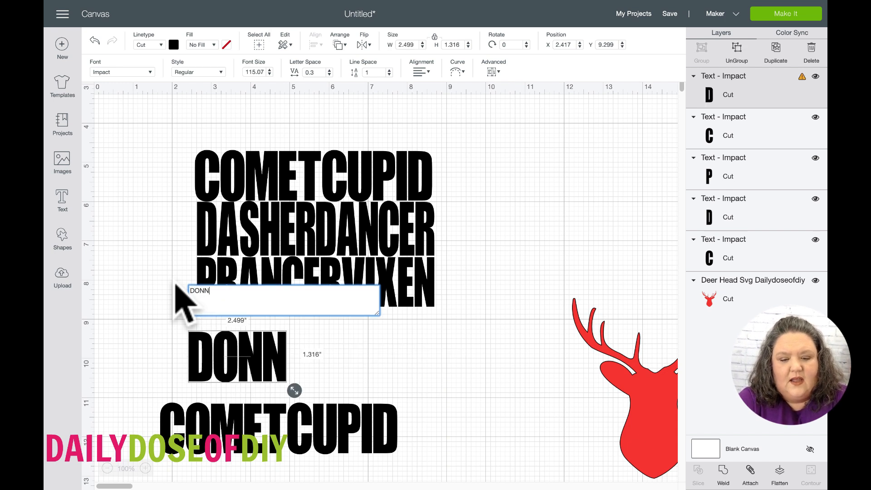
pyautogui.write('ERBLI')
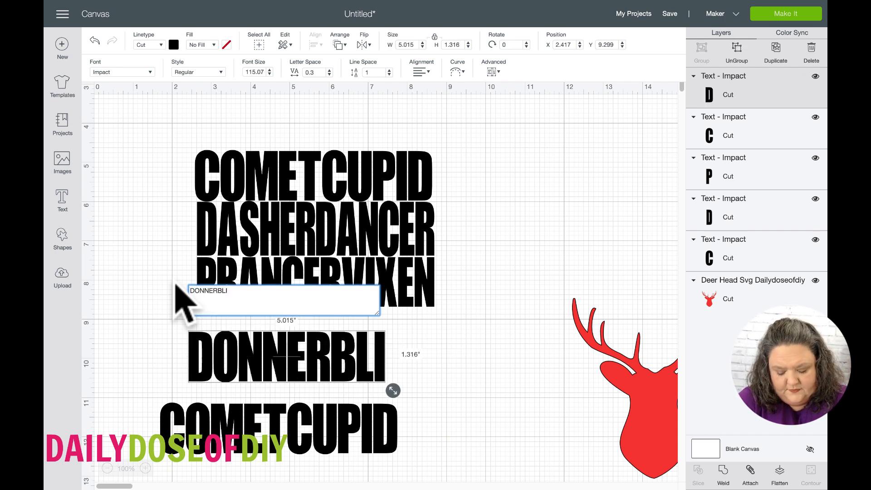
pyautogui.write('T')
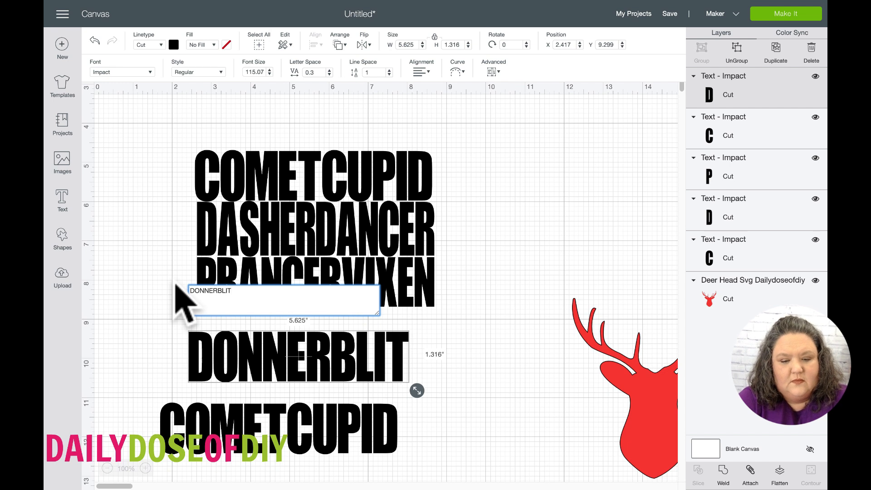
pyautogui.write('ZEN')
pyautogui.click(343, 375)
# Step: Unlock DONNERBLITZEN's proportions, set its width to 6.052 in, and place it beneath PRANCERVIXEN at about 2.7 in across and 8.8 in down
pyautogui.click(180, 390)
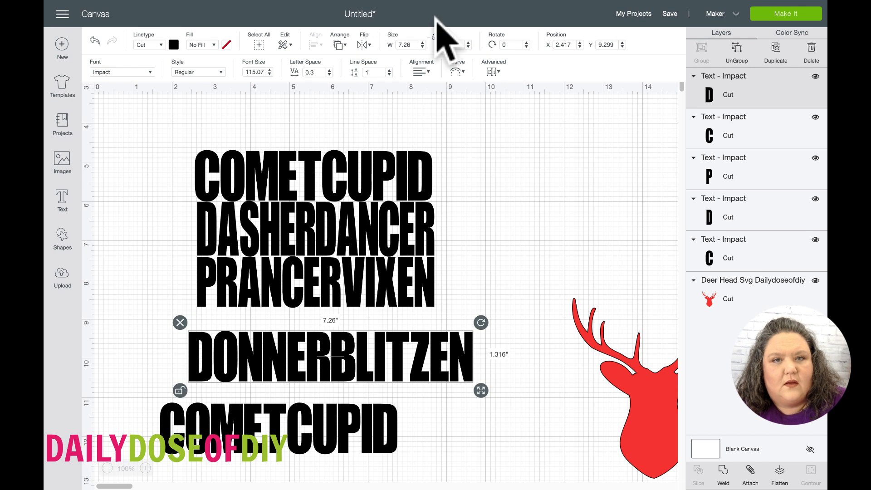
pyautogui.click(401, 45)
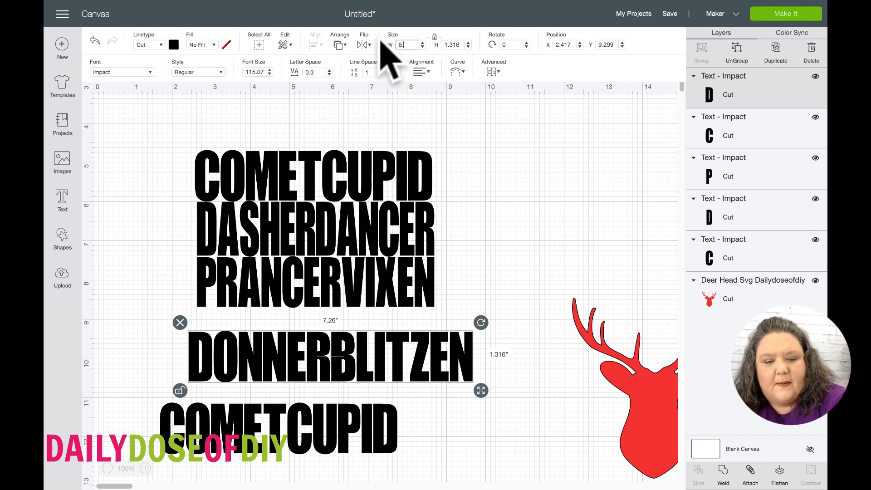
pyautogui.write('6.052')
pyautogui.press('Return')
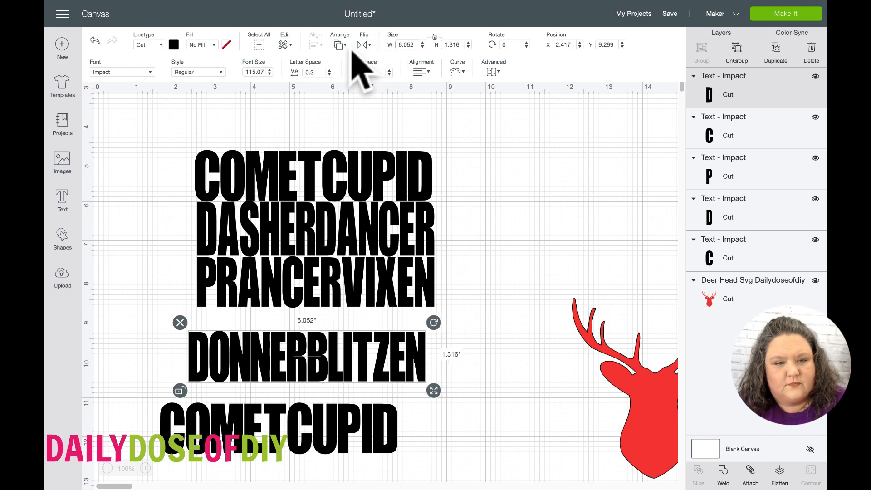
pyautogui.moveTo(270, 356); pyautogui.dragTo(282, 338)
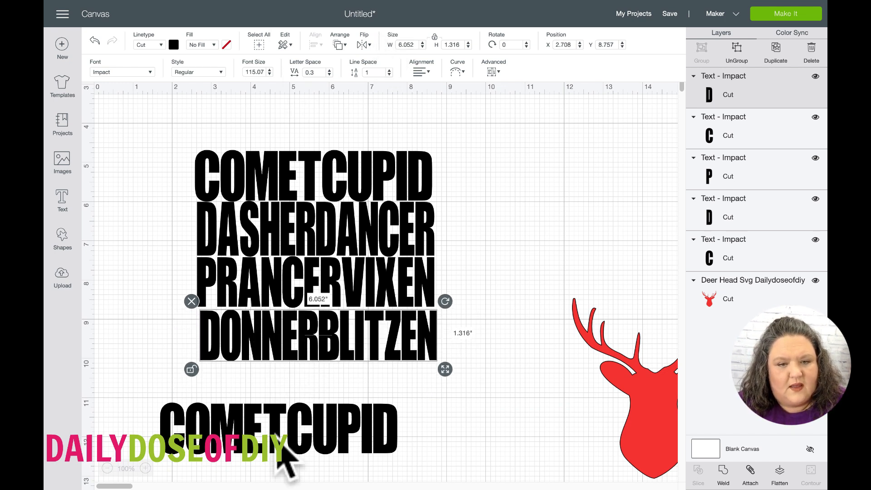
pyautogui.click(283, 463)
# Step: Change the last COMETCUPID copy at the bottom of the canvas to read RUDOLPH
pyautogui.doubleClick(377, 434)
pyautogui.moveTo(230, 360); pyautogui.dragTo(163, 361)
pyautogui.write('RU')
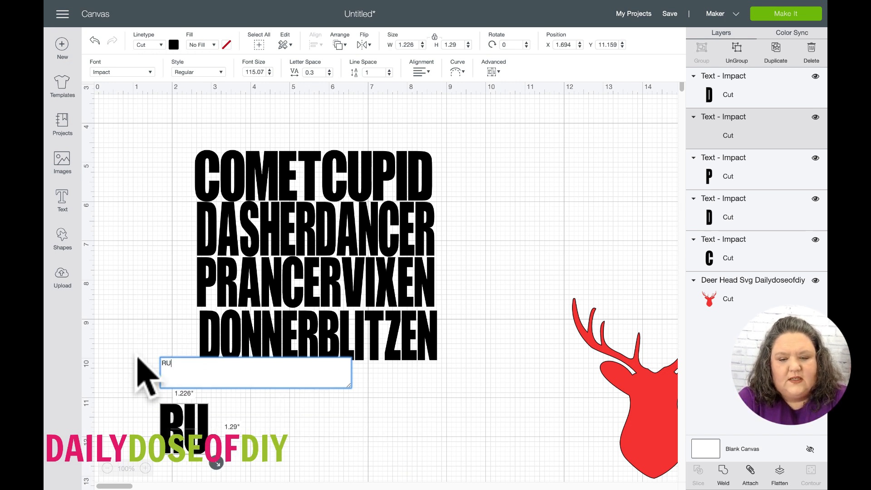
pyautogui.write('DOLPH')
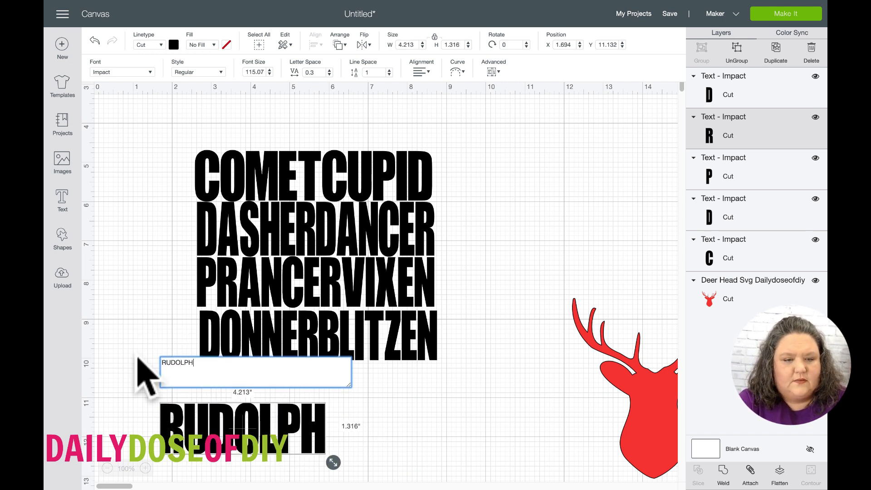
pyautogui.click(177, 399)
# Step: Place RUDOLPH beneath DONNERBLITZEN at about 2.75 in across and 10.3 in down and stretch it to 6.052 in wide with proportions unlocked
pyautogui.moveTo(235, 447); pyautogui.dragTo(274, 413)
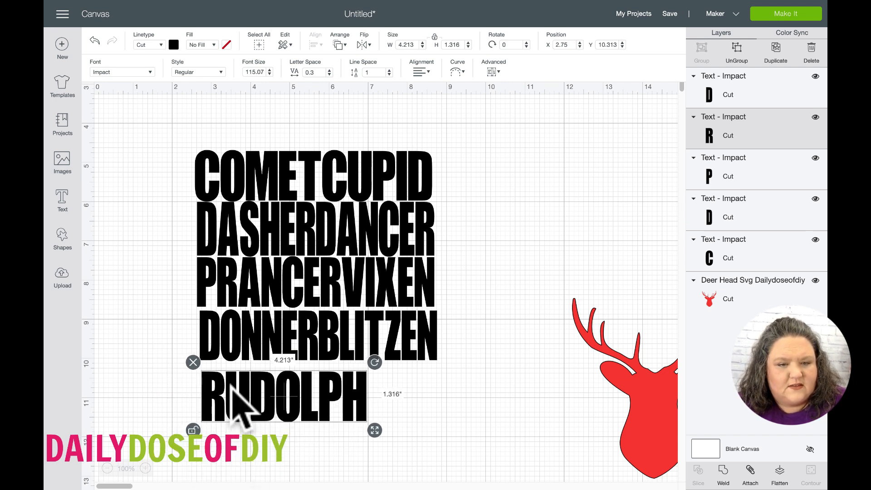
pyautogui.doubleClick(405, 44)
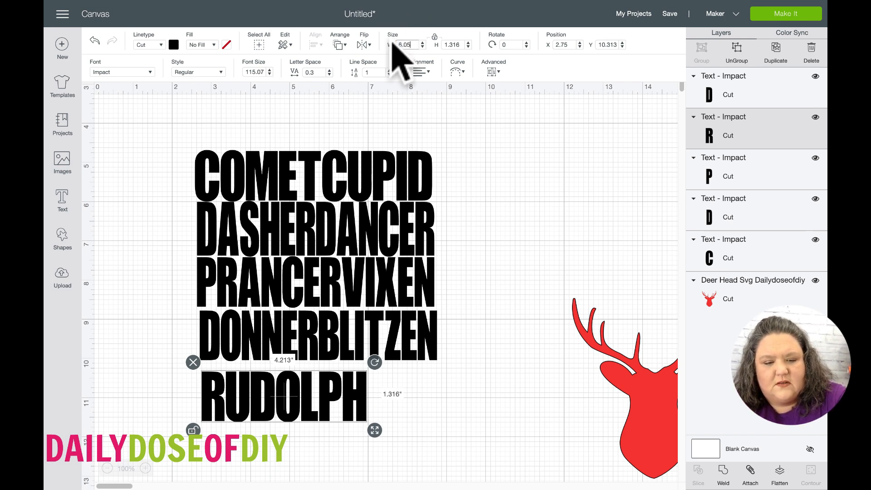
pyautogui.press('Return')
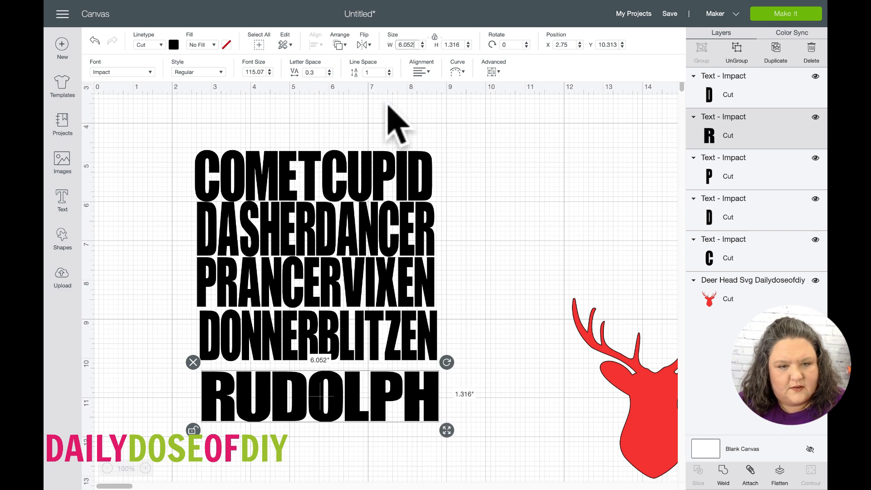
# Step: Tighten the stack by moving DONNERBLITZEN to about 2.64 in across, 8.69 in down and RUDOLPH to about 2.65 in across, 10.01 in down
pyautogui.moveTo(275, 388); pyautogui.dragTo(273, 381)
pyautogui.moveTo(249, 352); pyautogui.dragTo(256, 343)
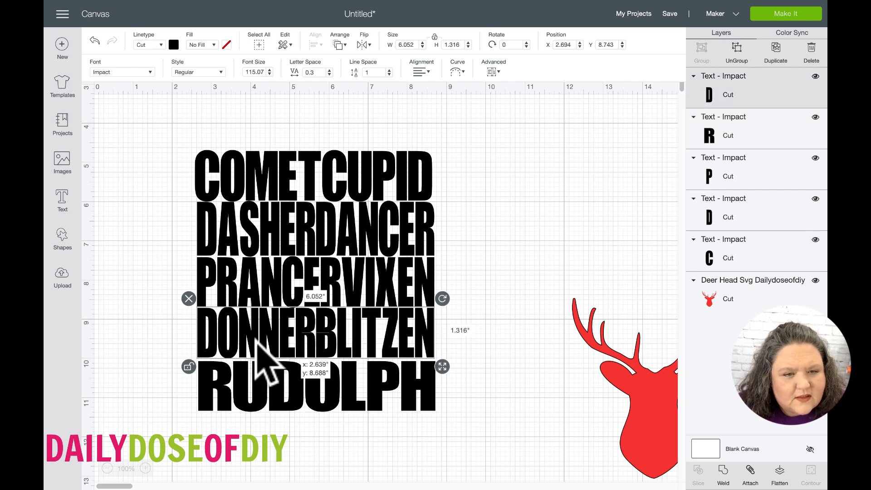
pyautogui.doubleClick(261, 350)
pyautogui.click(206, 334)
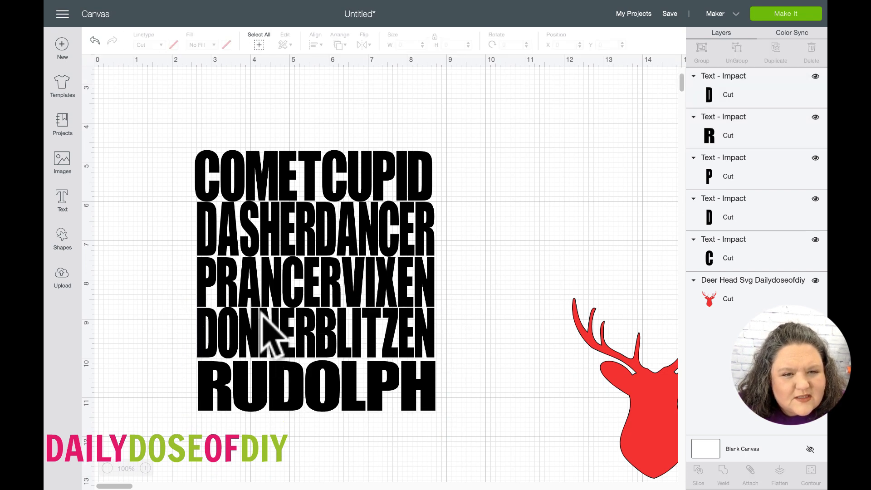
pyautogui.click(287, 310)
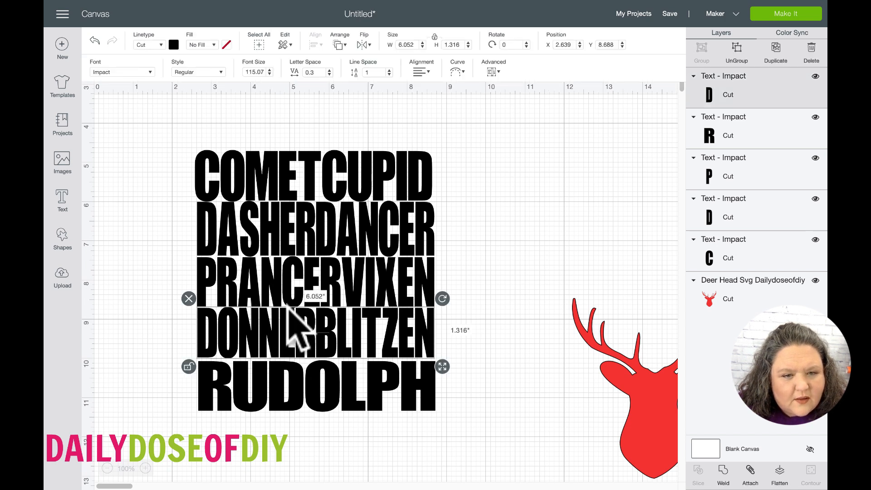
pyautogui.click(278, 394)
pyautogui.moveTo(280, 393); pyautogui.dragTo(279, 391)
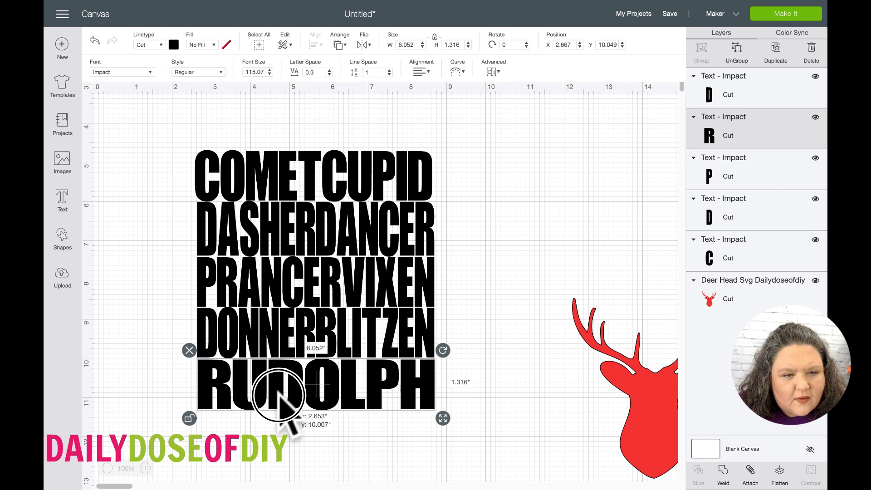
pyautogui.click(159, 272)
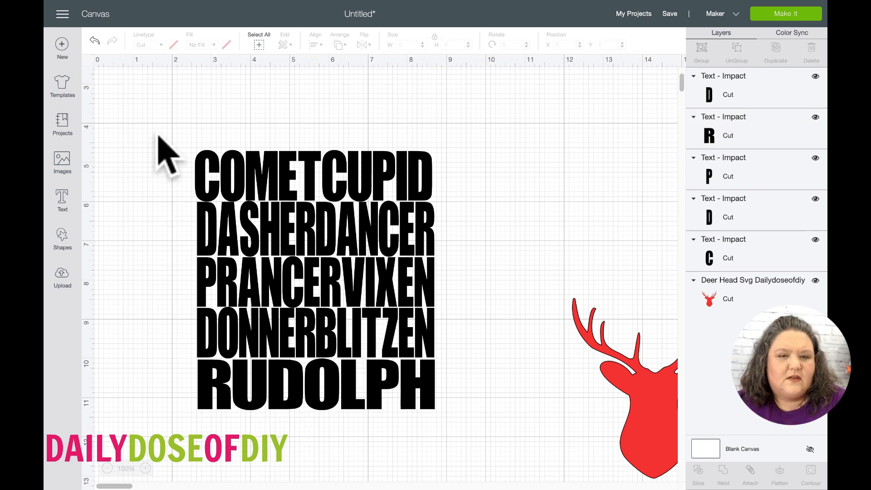
pyautogui.click(249, 363)
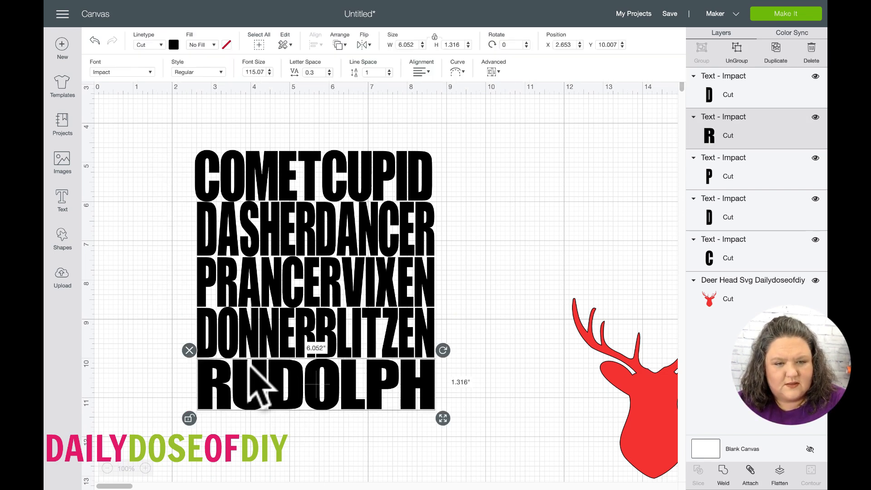
pyautogui.click(175, 313)
# Step: Resize all five name lines together, with proportions unlocked, to 6.052 in wide and 6.3 in high
pyautogui.moveTo(148, 132); pyautogui.dragTo(503, 433)
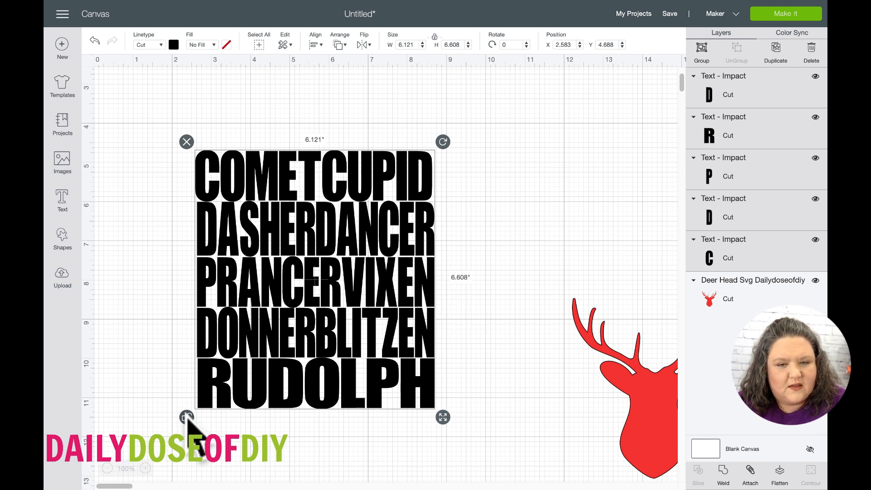
pyautogui.moveTo(443, 417)
pyautogui.mouseDown()
pyautogui.moveTo(443, 409)
pyautogui.moveTo(470, 424)
pyautogui.moveTo(394, 408)
pyautogui.moveTo(495, 376)
pyautogui.moveTo(415, 415)
pyautogui.moveTo(459, 451)
pyautogui.moveTo(448, 429)
pyautogui.mouseUp()
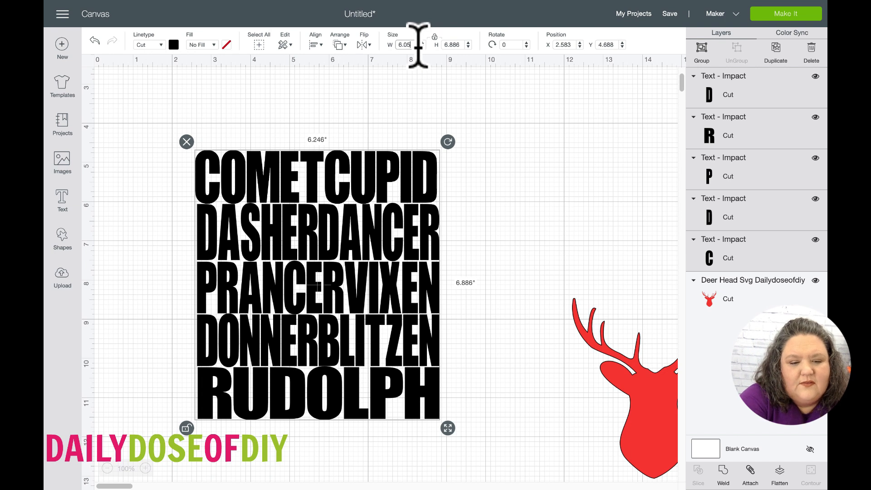
pyautogui.click(418, 44)
pyautogui.write('6.052')
pyautogui.press('Return')
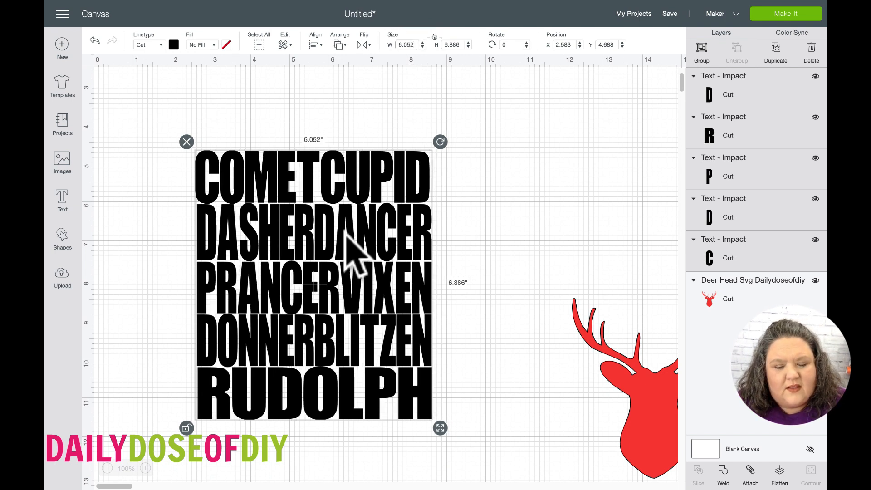
pyautogui.click(462, 44)
pyautogui.write('6.3')
pyautogui.press('Return')
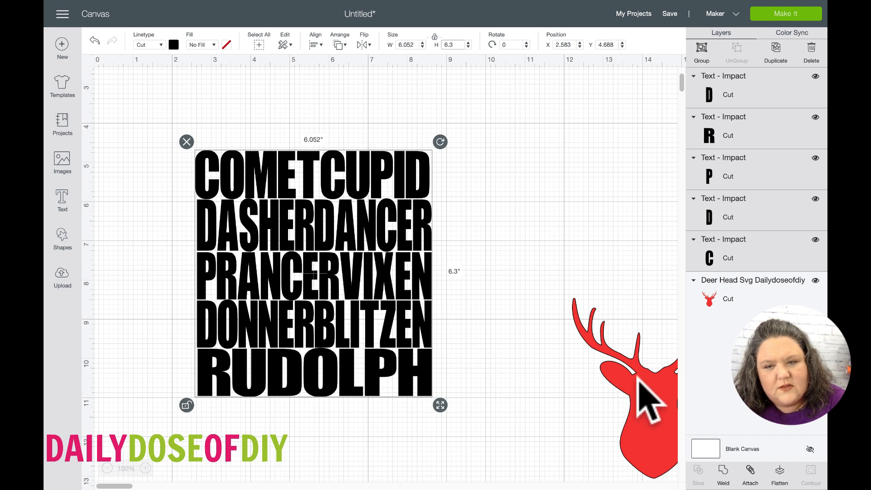
# Step: Move the deer head to about 11.3 in across and 7.9 in down, and center the five name lines horizontally on one another
pyautogui.moveTo(619, 387); pyautogui.dragTo(609, 379)
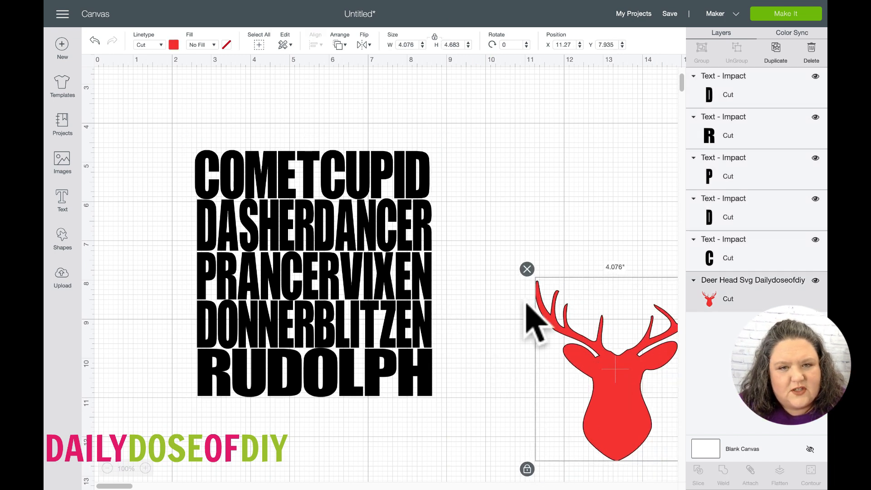
pyautogui.click(490, 297)
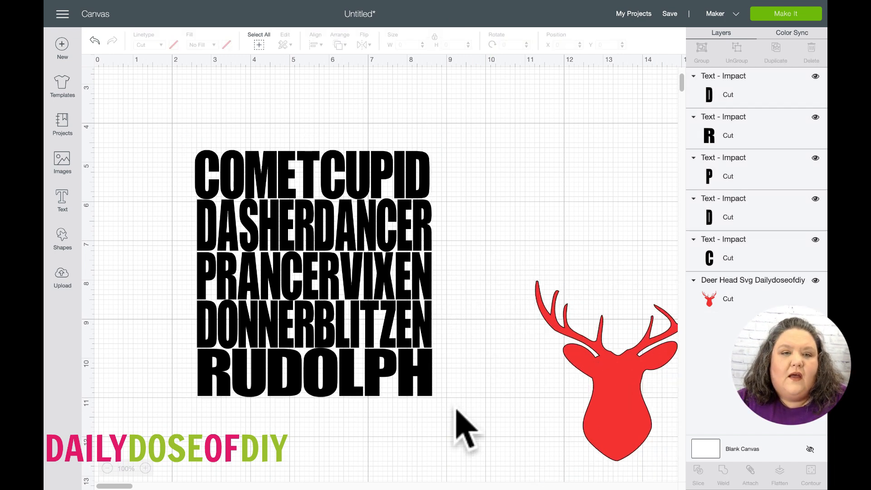
pyautogui.moveTo(163, 136); pyautogui.dragTo(453, 443)
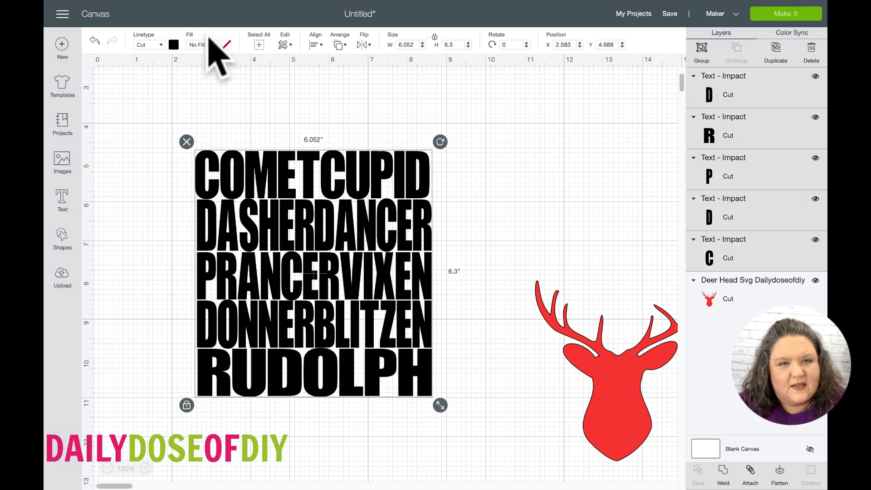
pyautogui.click(314, 43)
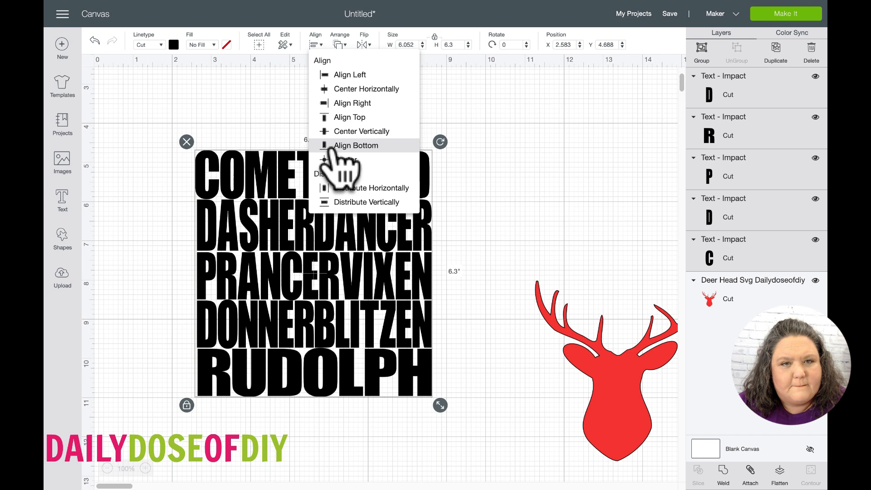
pyautogui.click(350, 89)
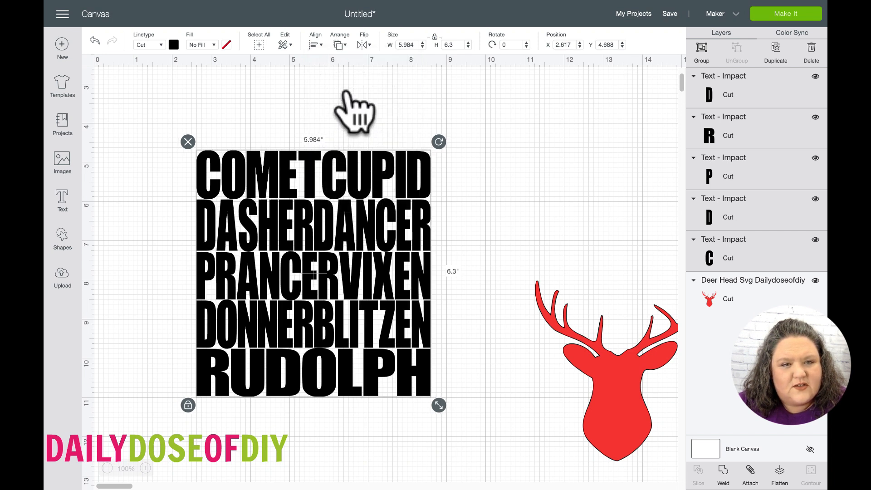
pyautogui.click(298, 114)
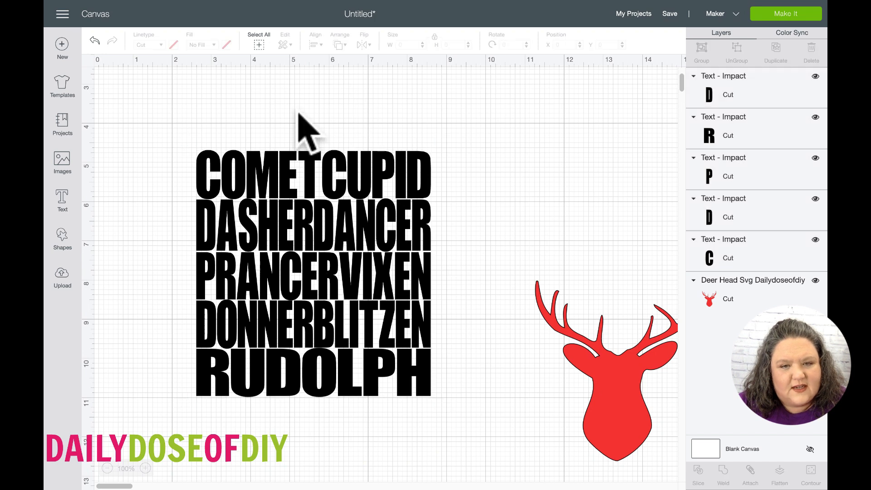
# Step: Send the deer head to the front and place it over the name lines at about 2.9 in across and 5.1 in down
pyautogui.moveTo(655, 421); pyautogui.dragTo(531, 347)
pyautogui.click(340, 44)
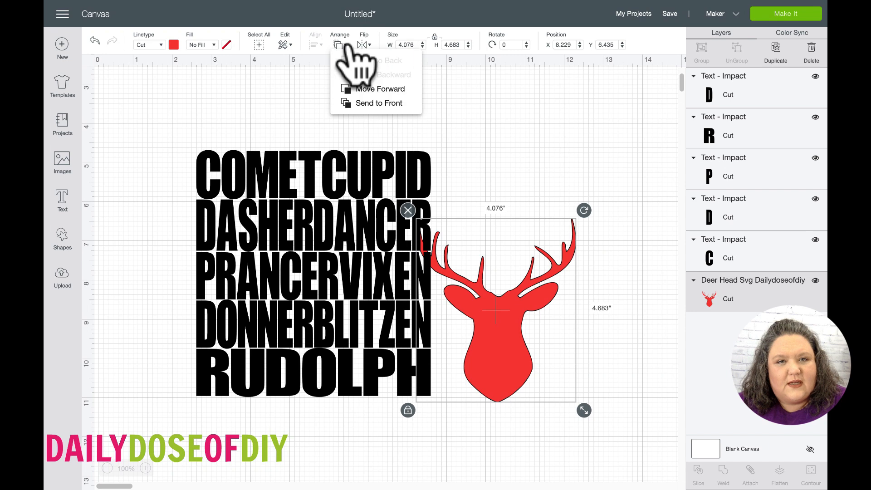
pyautogui.click(372, 103)
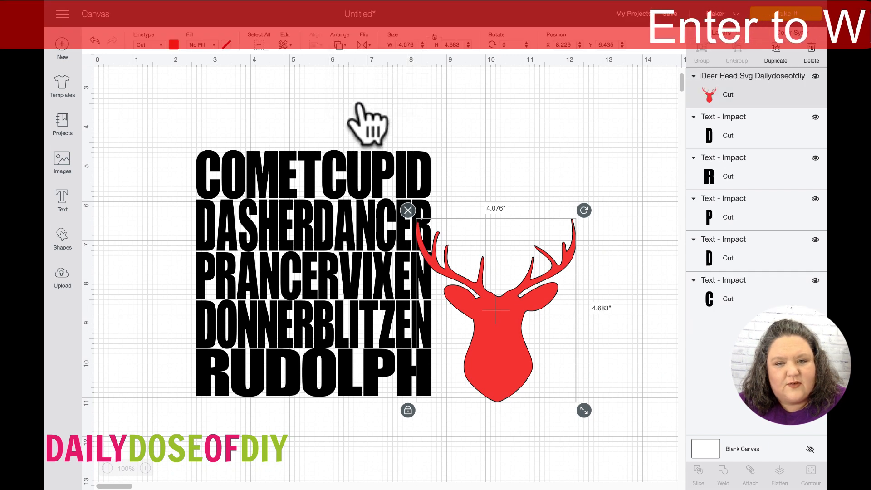
pyautogui.click(497, 362)
pyautogui.moveTo(498, 361); pyautogui.dragTo(289, 310)
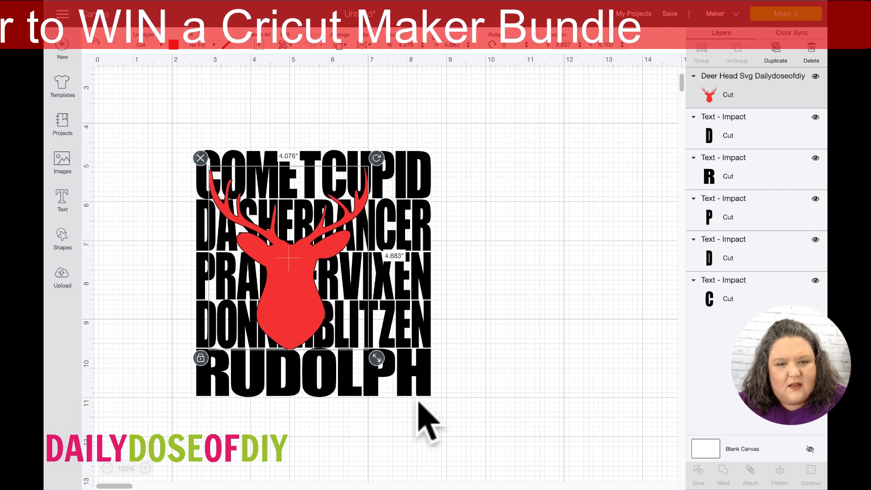
# Step: Enlarge the deer head proportionally to about 5.27 in wide and 6.06 in high, keeping it over the name lines
pyautogui.moveTo(380, 356); pyautogui.dragTo(416, 402)
pyautogui.click(316, 340)
pyautogui.moveTo(315, 340); pyautogui.dragTo(307, 335)
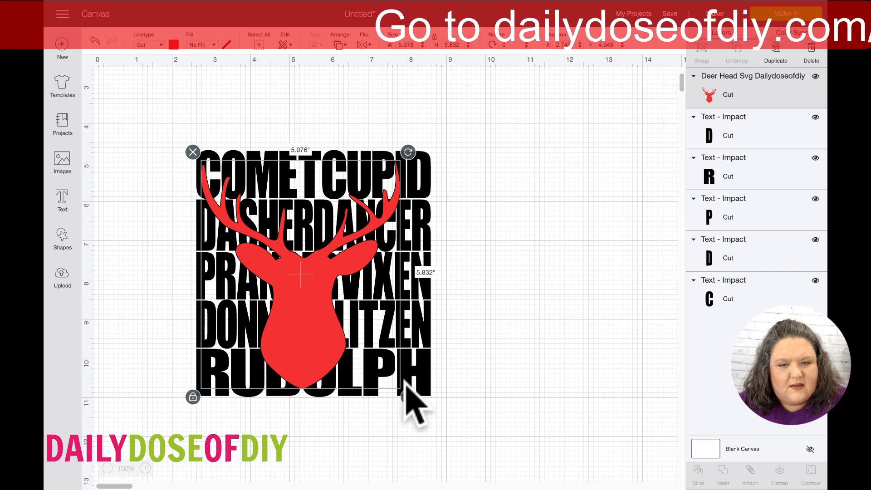
pyautogui.moveTo(408, 398); pyautogui.dragTo(414, 404)
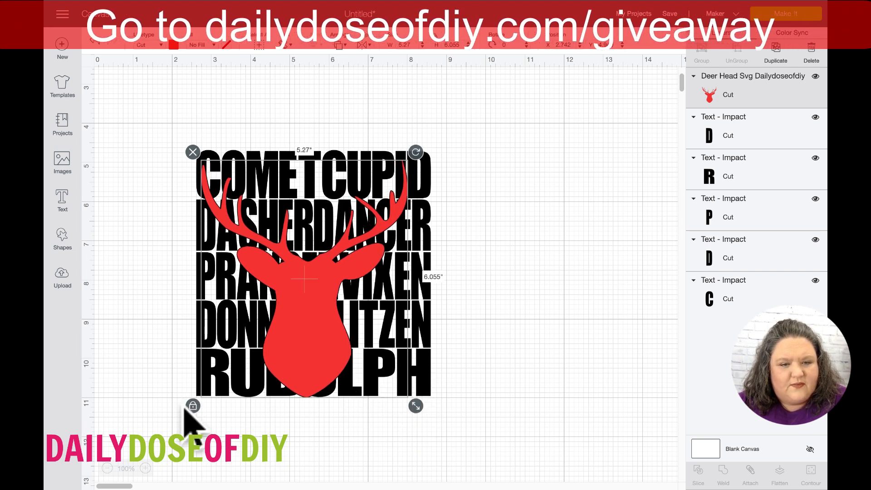
# Step: Unlock the deer head's proportions and stretch it over the text block to about 5.8 in wide and 6.19 in high
pyautogui.click(200, 407)
pyautogui.moveTo(416, 405); pyautogui.dragTo(435, 403)
pyautogui.moveTo(309, 352); pyautogui.dragTo(310, 348)
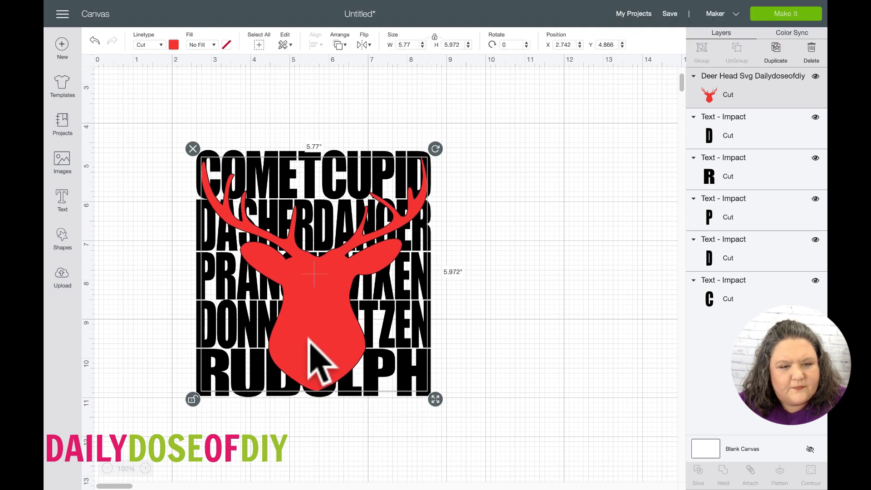
pyautogui.moveTo(435, 399); pyautogui.dragTo(431, 403)
pyautogui.click(439, 412)
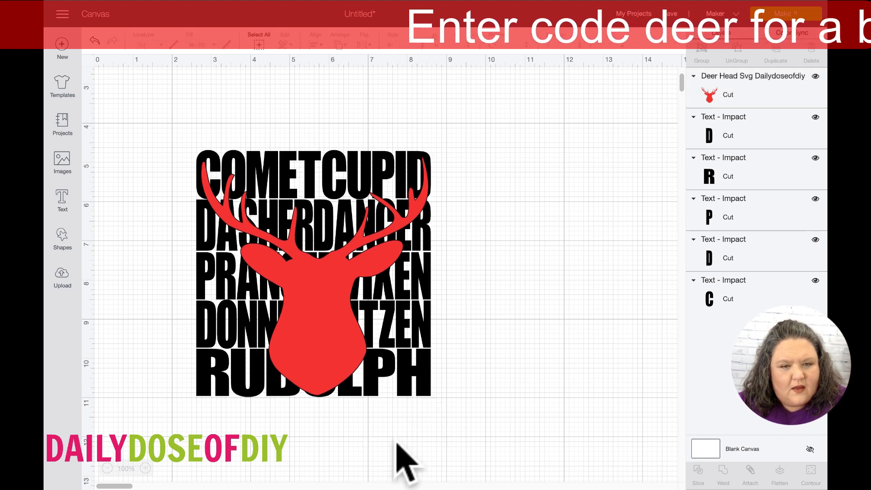
pyautogui.click(283, 276)
pyautogui.moveTo(358, 275); pyautogui.dragTo(360, 271)
pyautogui.moveTo(438, 404); pyautogui.dragTo(437, 410)
pyautogui.click(514, 394)
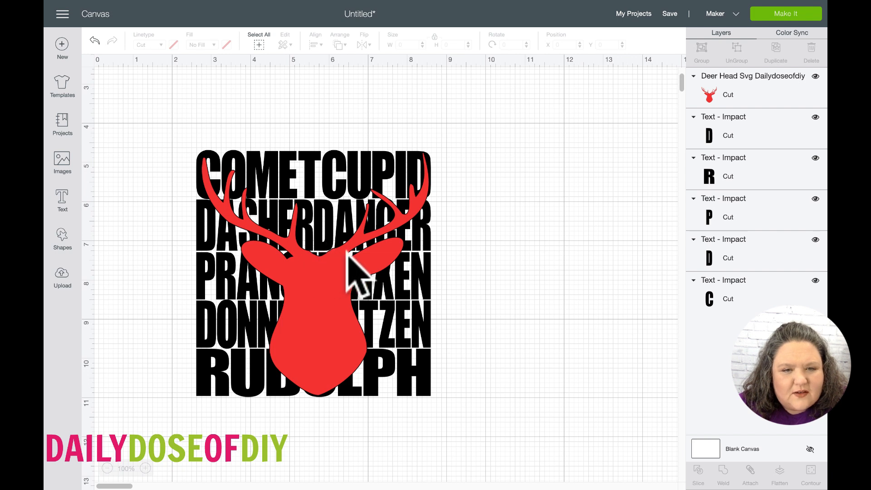
# Step: Place the attached name block at about 3.2 in across, 4.6 in down and the deer head beside it at about 9.7 in, 4.9 in
pyautogui.moveTo(345, 281); pyautogui.dragTo(334, 285)
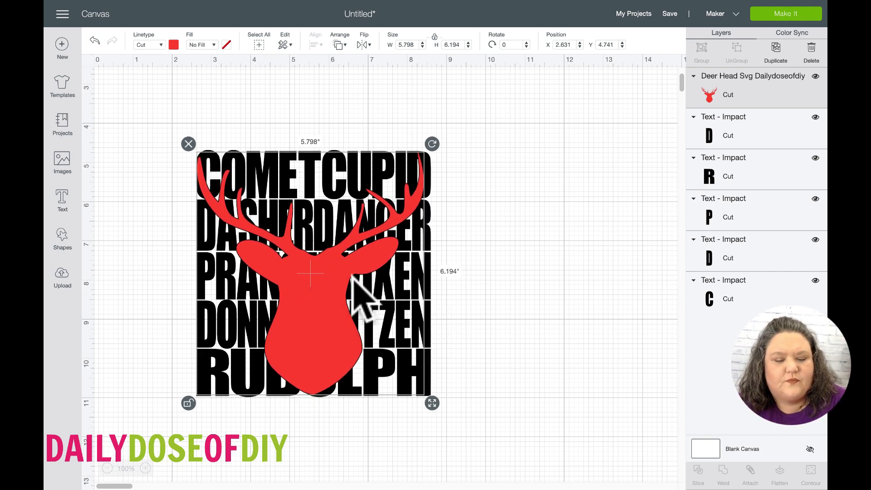
pyautogui.moveTo(317, 298); pyautogui.dragTo(316, 299)
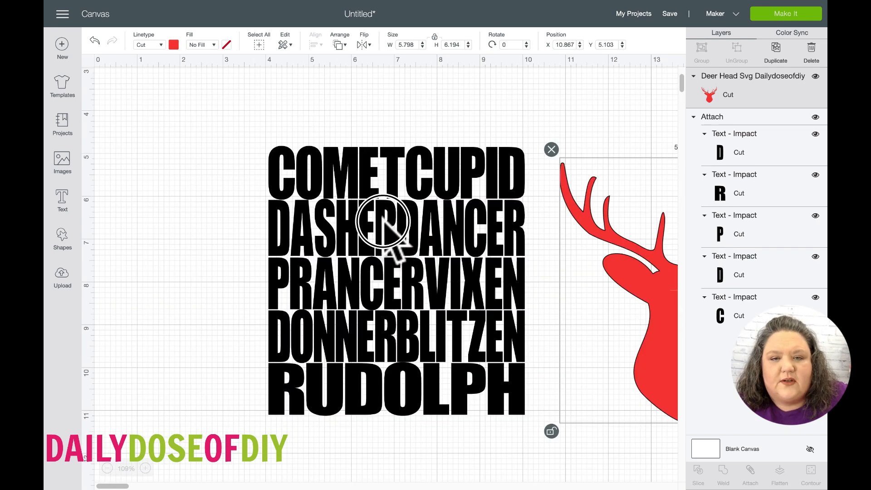
pyautogui.moveTo(357, 217); pyautogui.dragTo(345, 206)
pyautogui.click(623, 268)
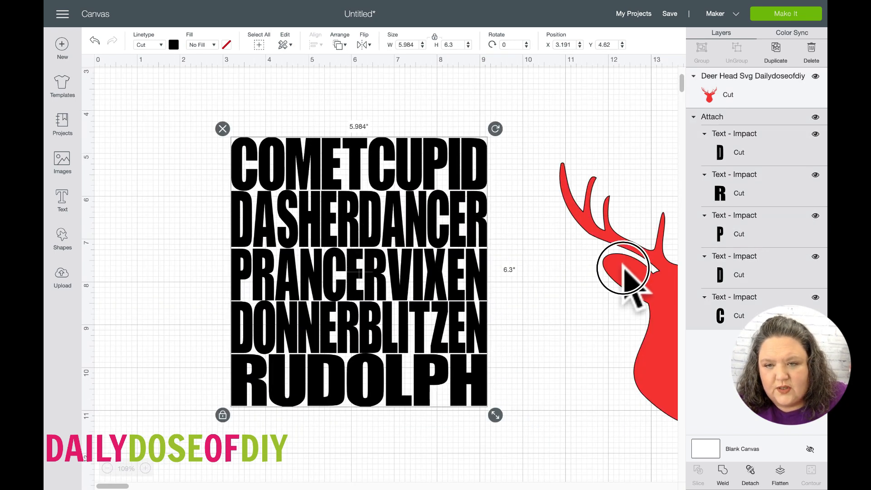
pyautogui.moveTo(623, 267); pyautogui.dragTo(574, 260)
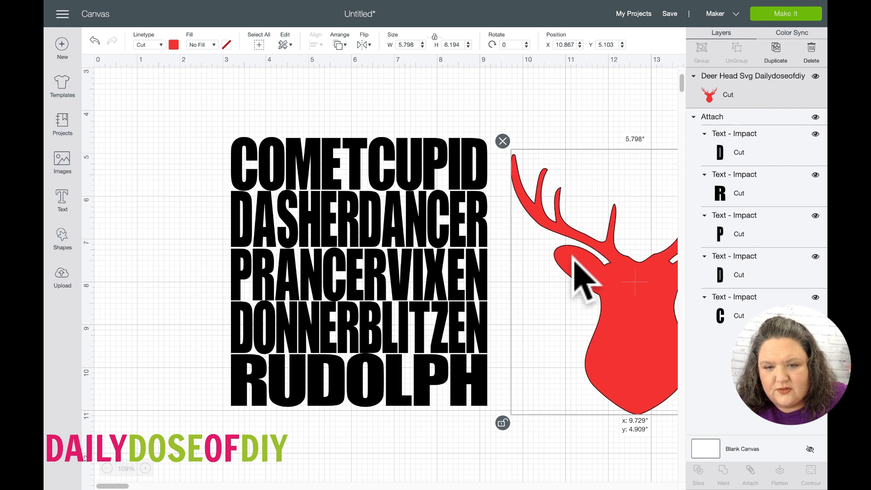
# Step: Weld the five attached name lines into a single shape
pyautogui.click(461, 271)
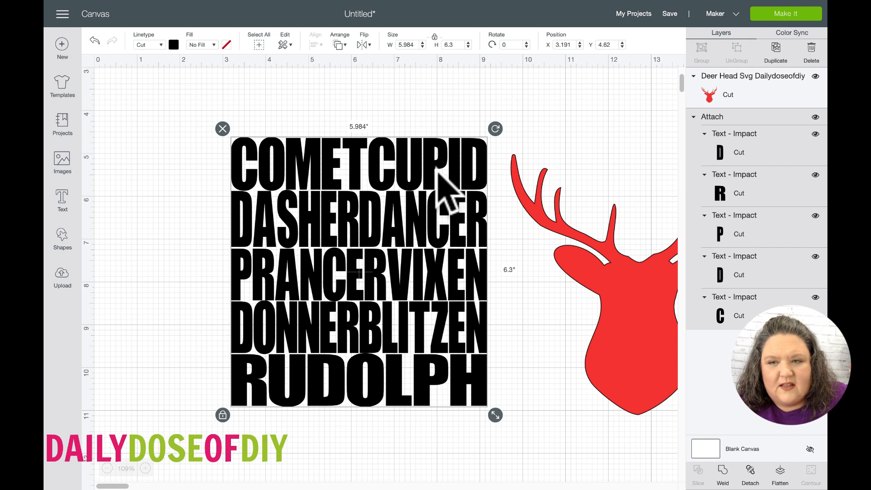
pyautogui.click(717, 255)
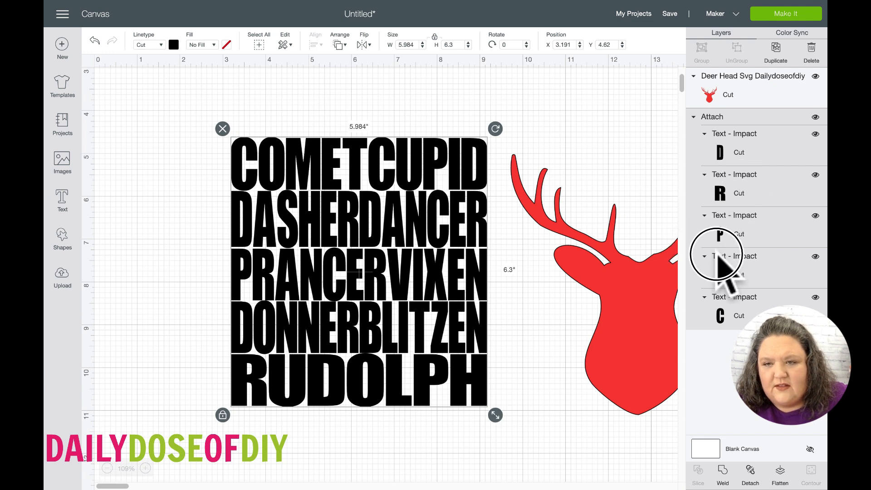
pyautogui.click(742, 301)
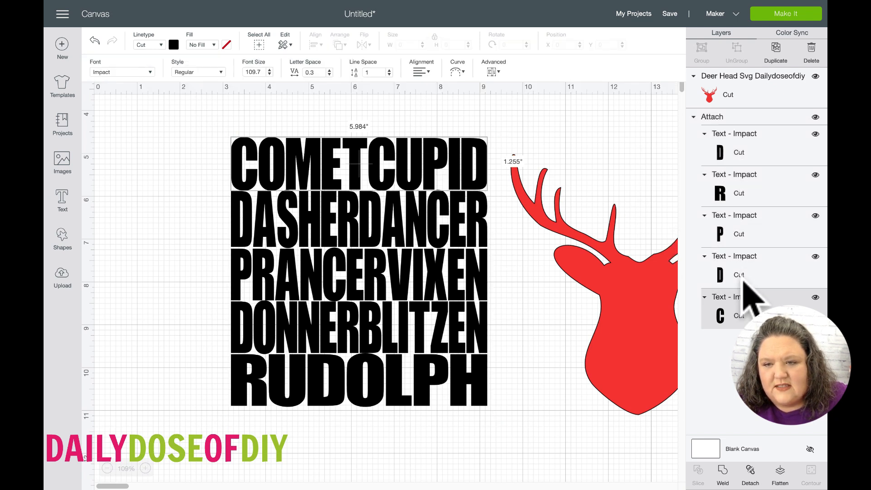
pyautogui.click(748, 232)
pyautogui.click(744, 189)
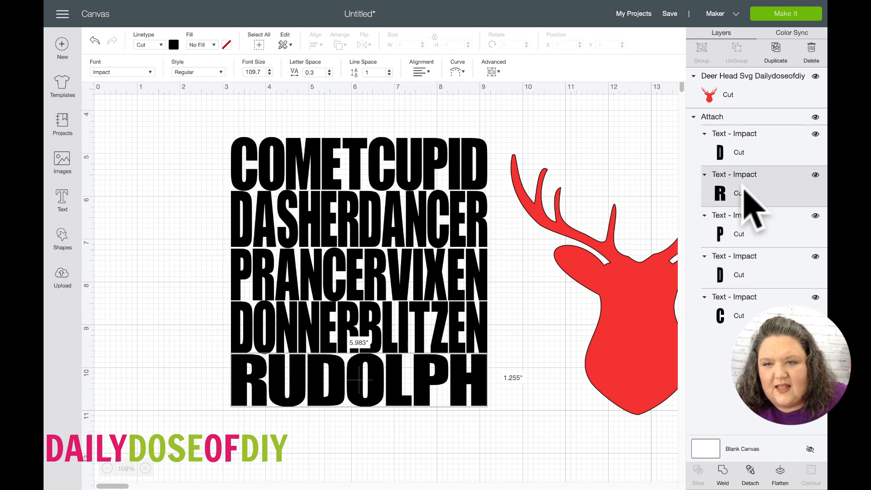
pyautogui.click(204, 149)
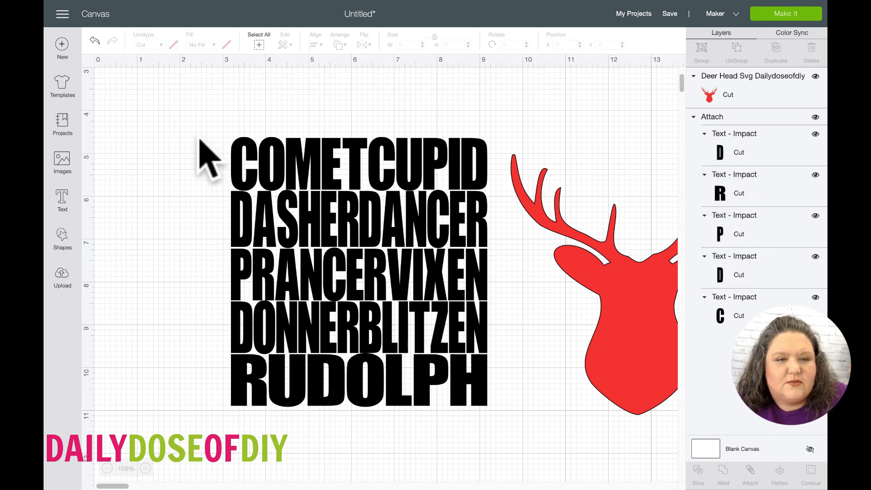
pyautogui.moveTo(257, 161); pyautogui.dragTo(517, 458)
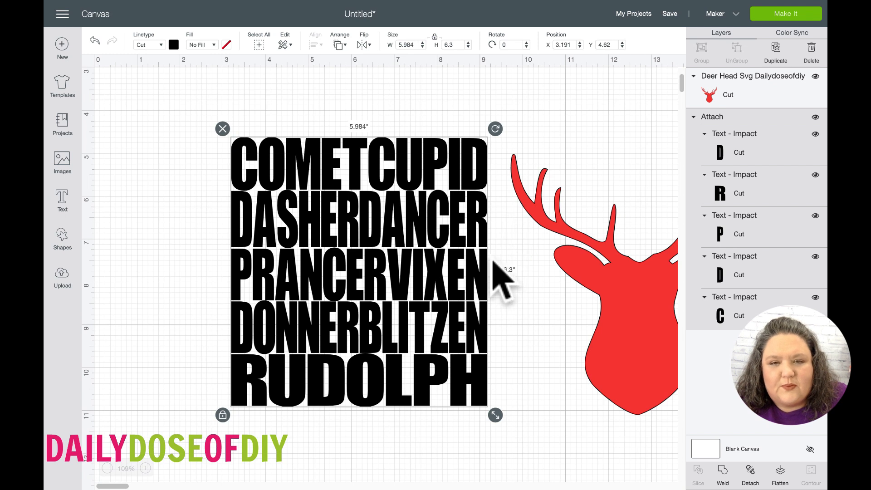
pyautogui.click(722, 471)
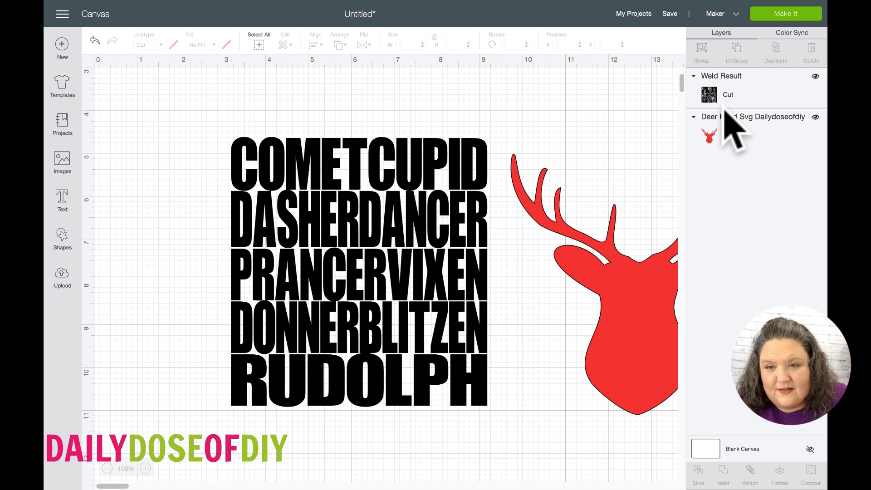
# Step: Bring the red deer head to the front of the layer order and place it over the welded name block
pyautogui.click(598, 356)
pyautogui.moveTo(597, 356); pyautogui.dragTo(445, 349)
pyautogui.click(343, 45)
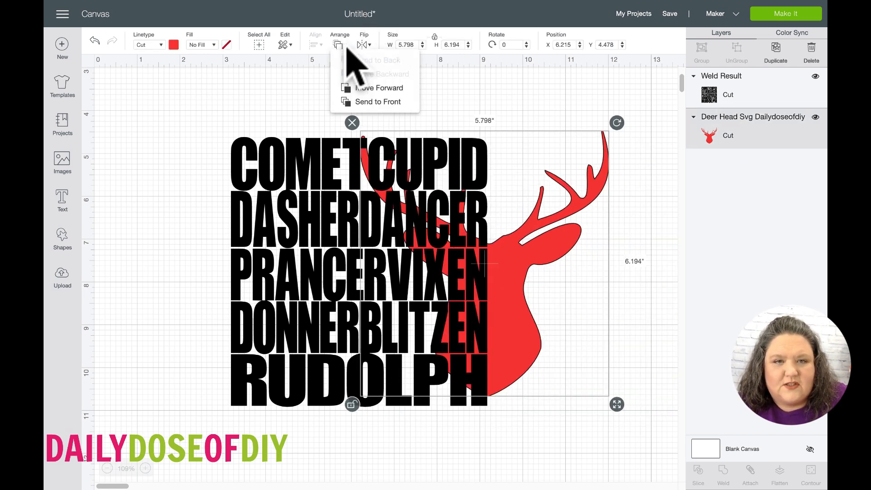
pyautogui.click(359, 103)
pyautogui.moveTo(464, 261); pyautogui.dragTo(350, 286)
pyautogui.click(582, 288)
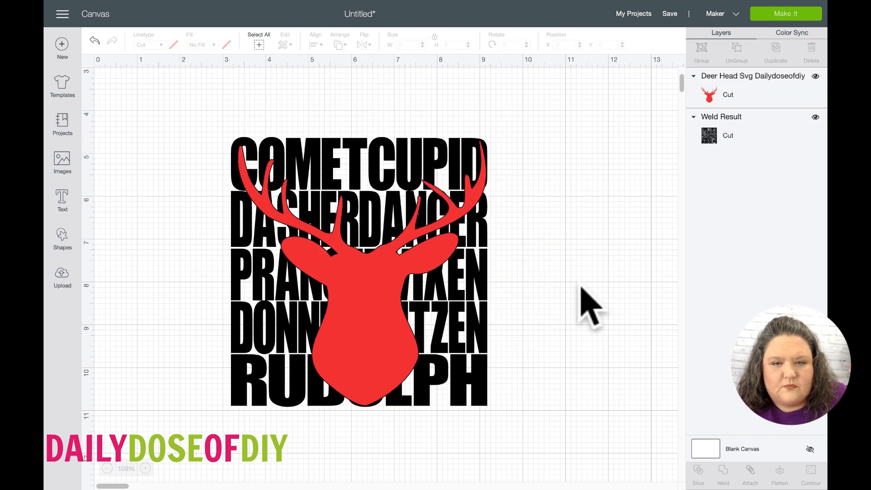
# Step: Align the deer head and the welded name block on their common center
pyautogui.moveTo(574, 343); pyautogui.dragTo(216, 142)
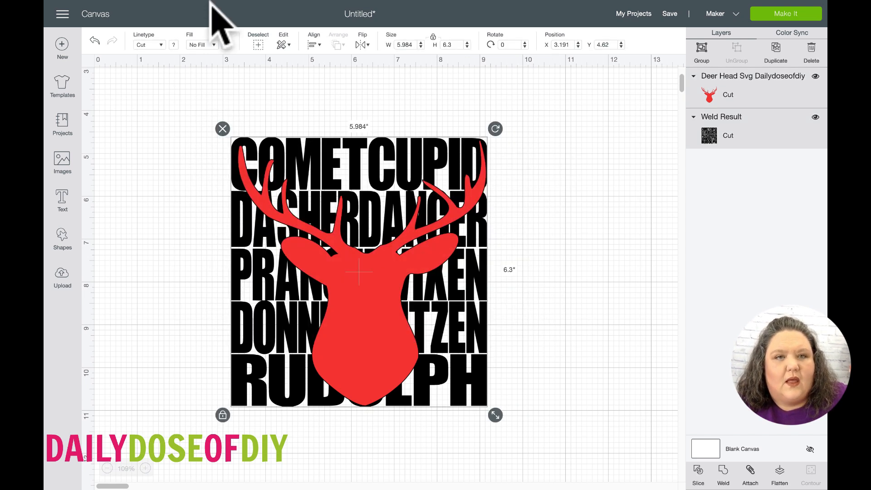
pyautogui.click(313, 44)
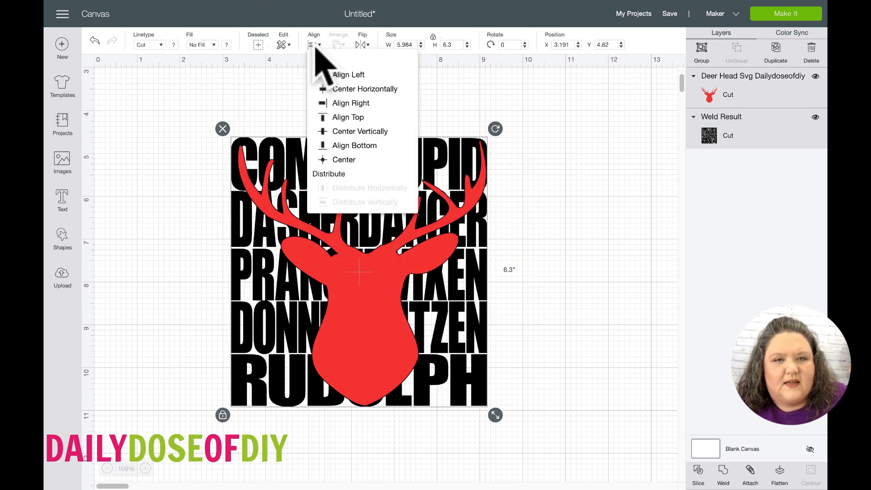
pyautogui.click(335, 163)
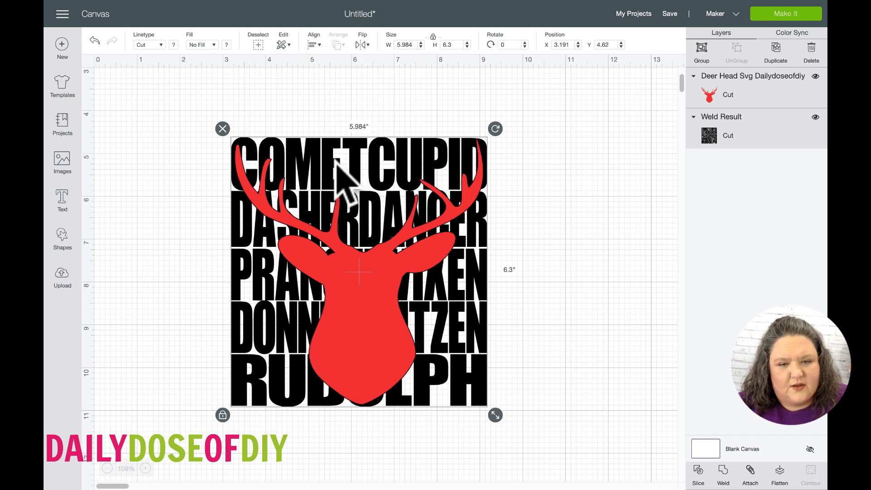
pyautogui.click(544, 280)
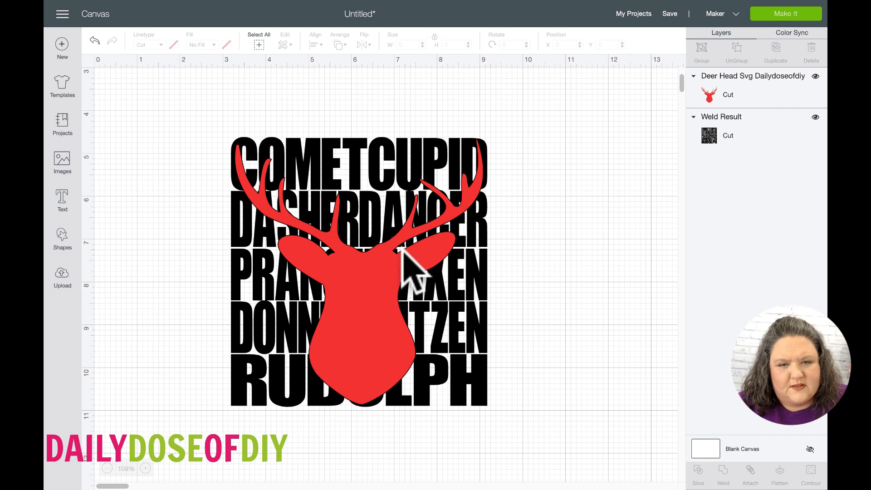
# Step: Nudge the deer head slightly to about 3.31 in across and 4.70 in down
pyautogui.click(387, 275)
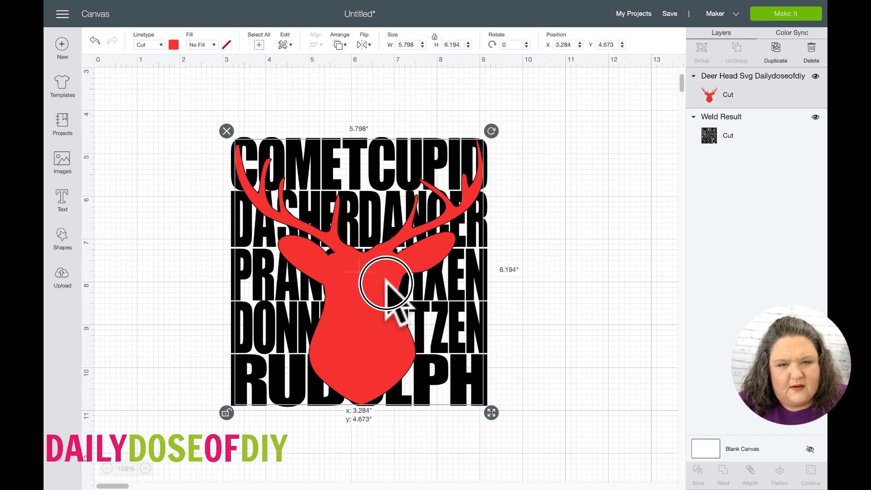
pyautogui.moveTo(385, 277); pyautogui.dragTo(387, 279)
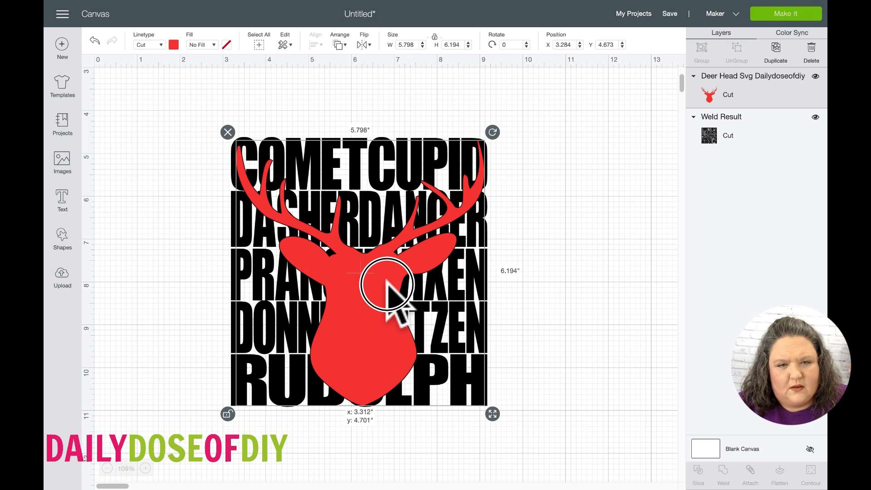
pyautogui.click(536, 302)
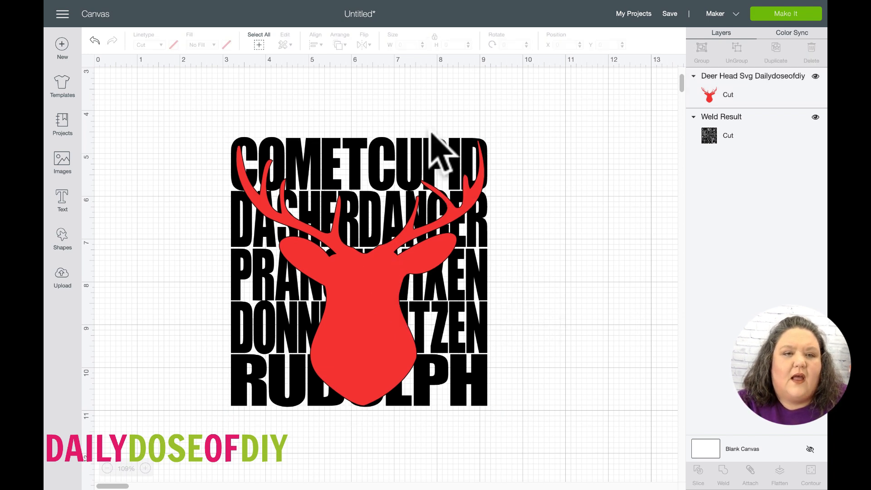
# Step: Slice the deer head with the welded name block and delete the red piece made of the gaps between the letters
pyautogui.moveTo(181, 108); pyautogui.dragTo(524, 466)
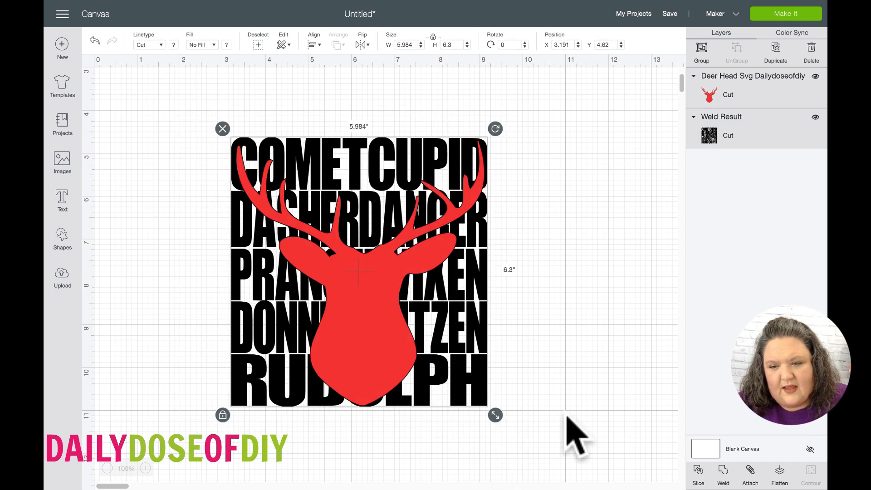
pyautogui.click(698, 472)
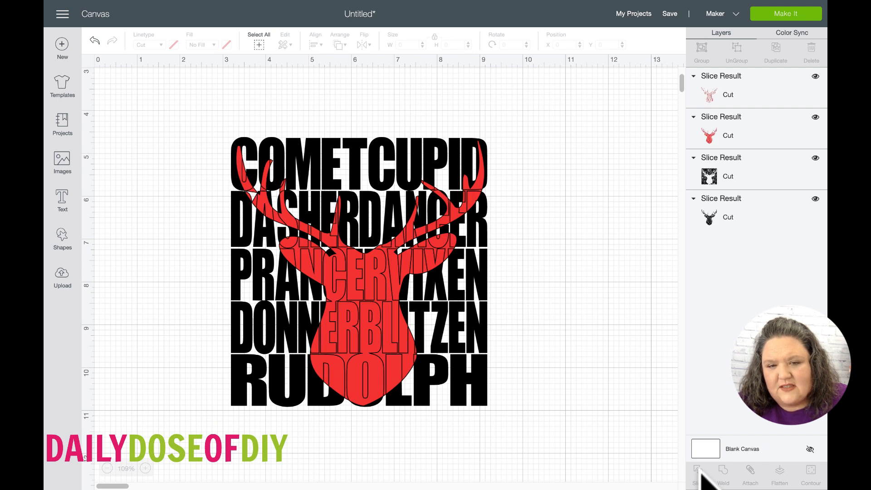
pyautogui.moveTo(354, 315); pyautogui.dragTo(609, 370)
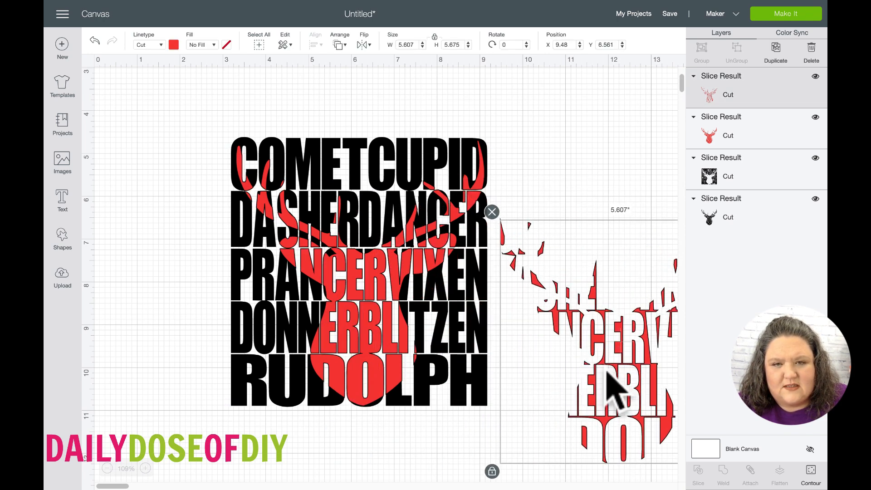
pyautogui.click(492, 211)
# Step: Move the red lettered deer head to about 8.1 in across, 4.5 in down, and delete the black deer-shaped letters sliced from the block
pyautogui.moveTo(365, 302); pyautogui.dragTo(566, 288)
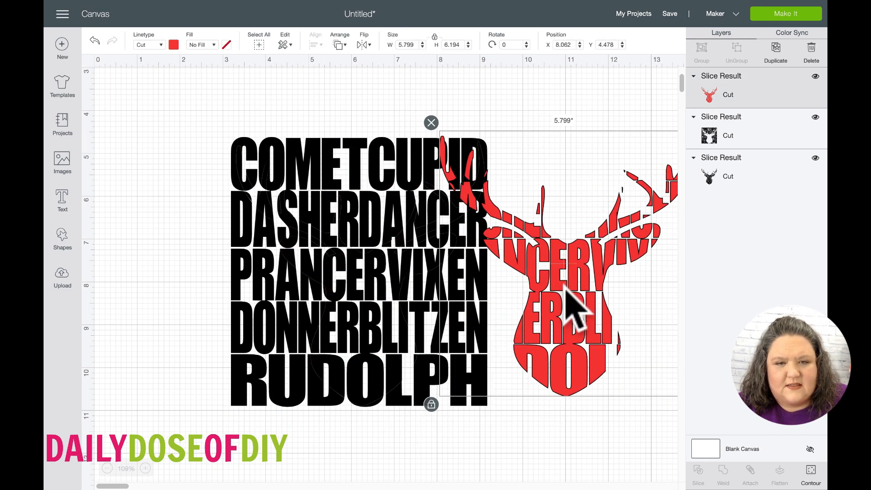
pyautogui.click(326, 291)
pyautogui.moveTo(358, 265); pyautogui.dragTo(227, 290)
pyautogui.moveTo(424, 266); pyautogui.dragTo(508, 342)
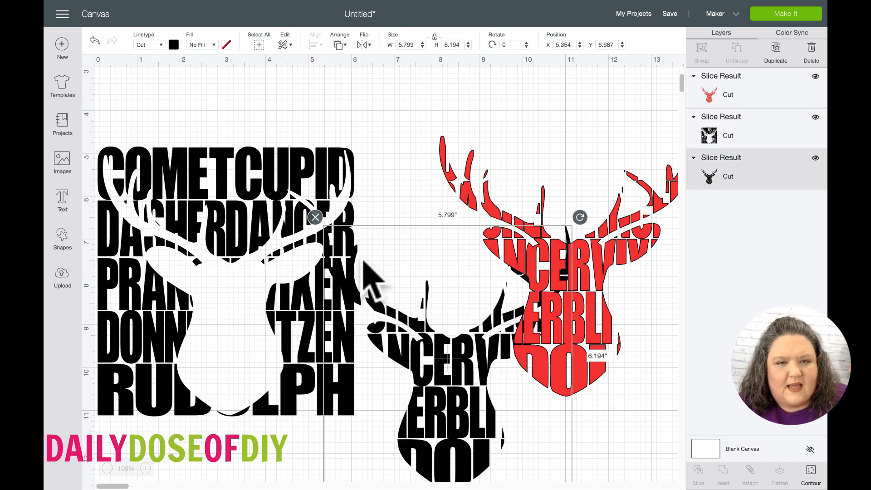
pyautogui.click(314, 216)
# Step: Fit the red lettered deer head into the name block's cut-out and scale both together to about 5.05 in wide and 5.32 in high
pyautogui.moveTo(297, 264); pyautogui.dragTo(346, 260)
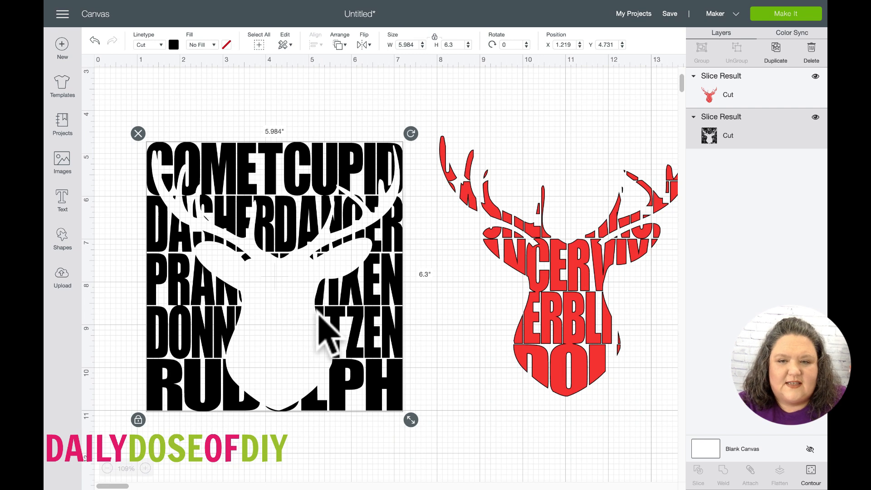
pyautogui.moveTo(553, 267); pyautogui.dragTo(262, 281)
pyautogui.hotkey('ctrl', 'a')
pyautogui.scroll(2, 448, 360)
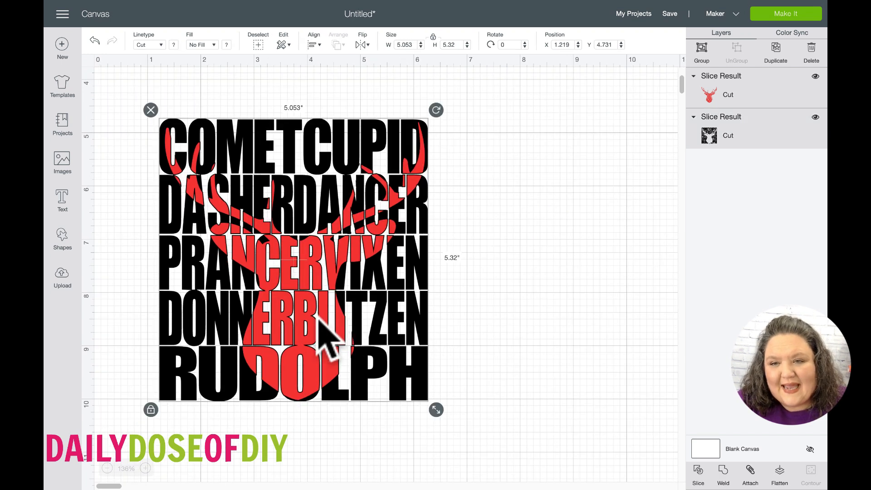